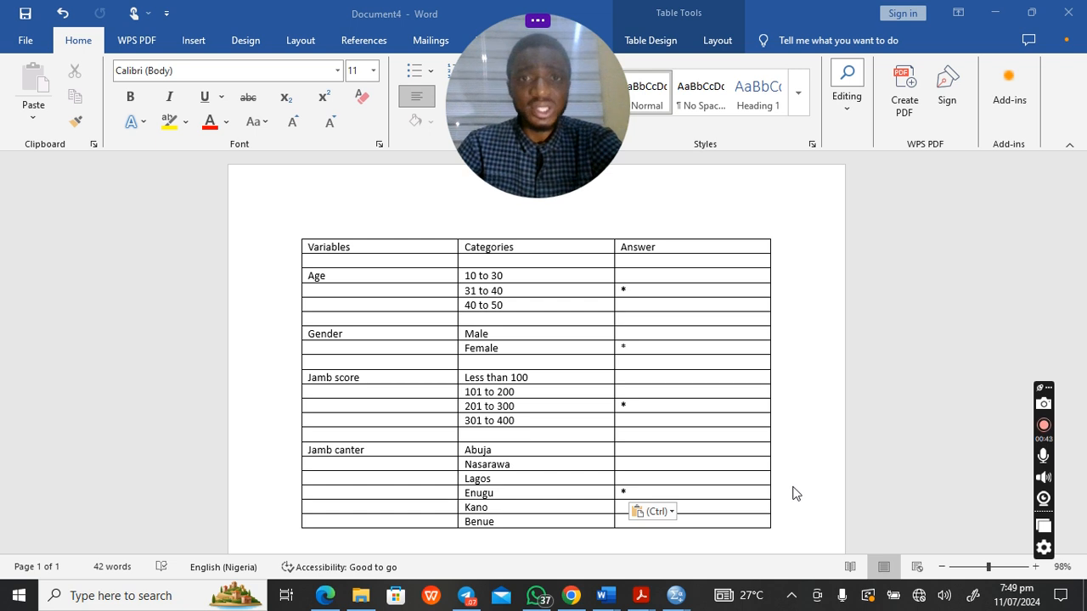
- Switch to the SPSS Statistics Data Editor for the untitled dataset and show its Data View
mouse_move(685, 588)
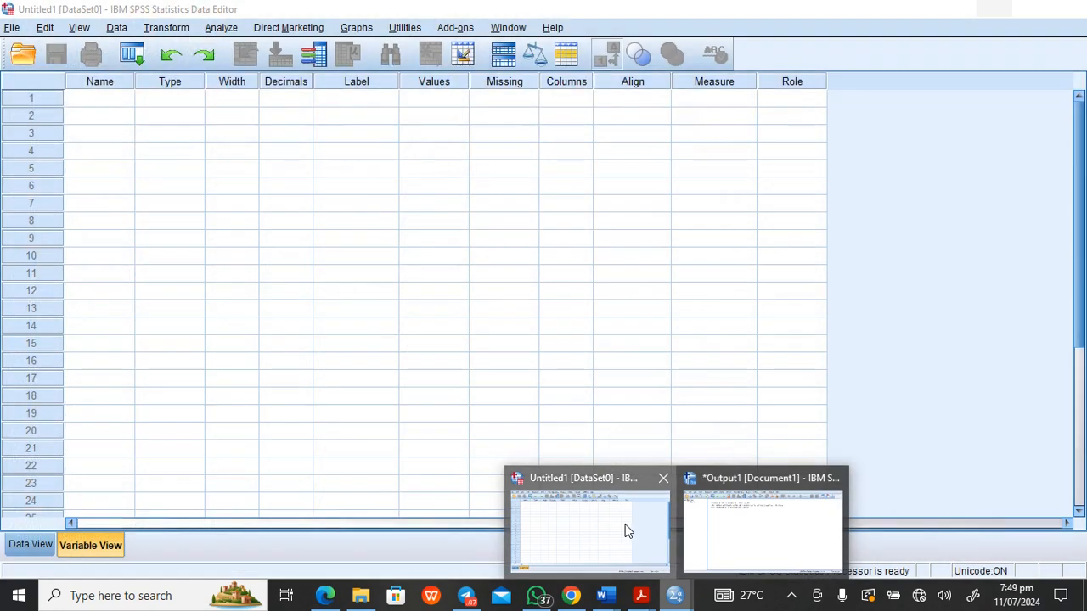
click(626, 531)
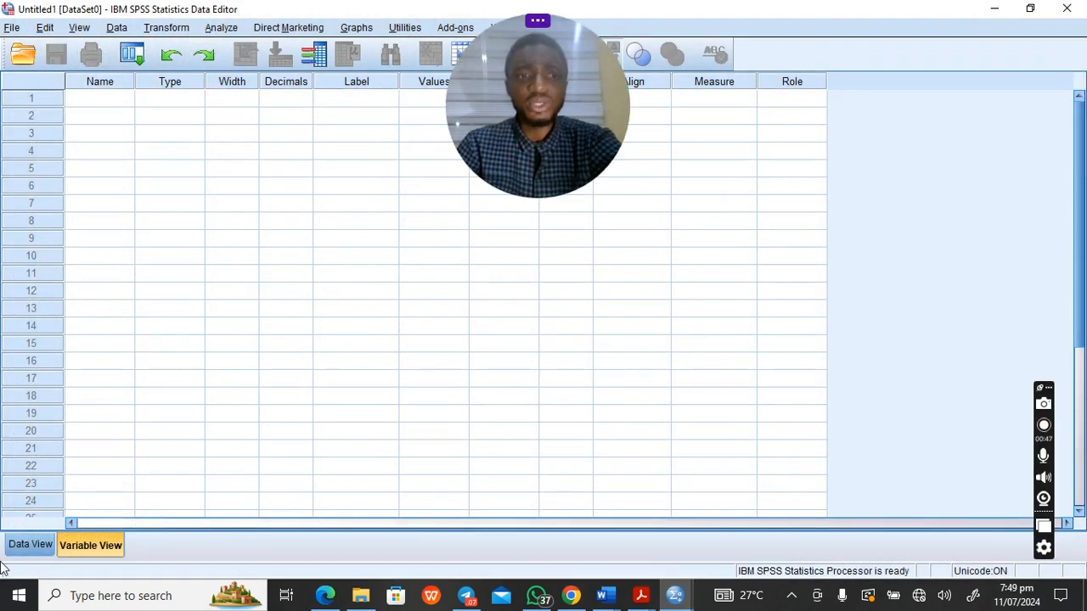
click(39, 547)
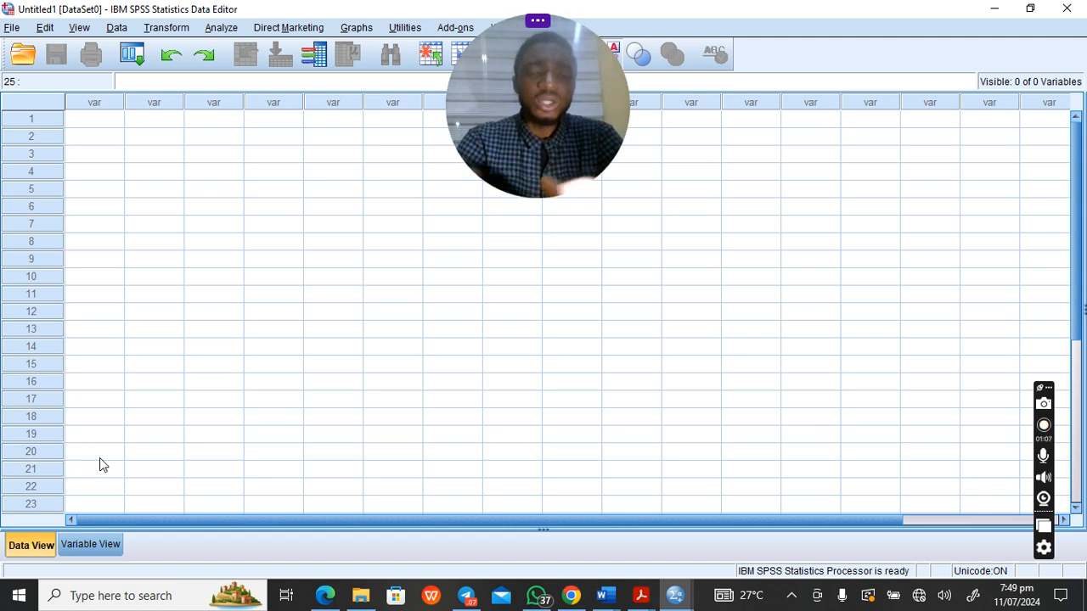
drag(612, 88, 993, 64)
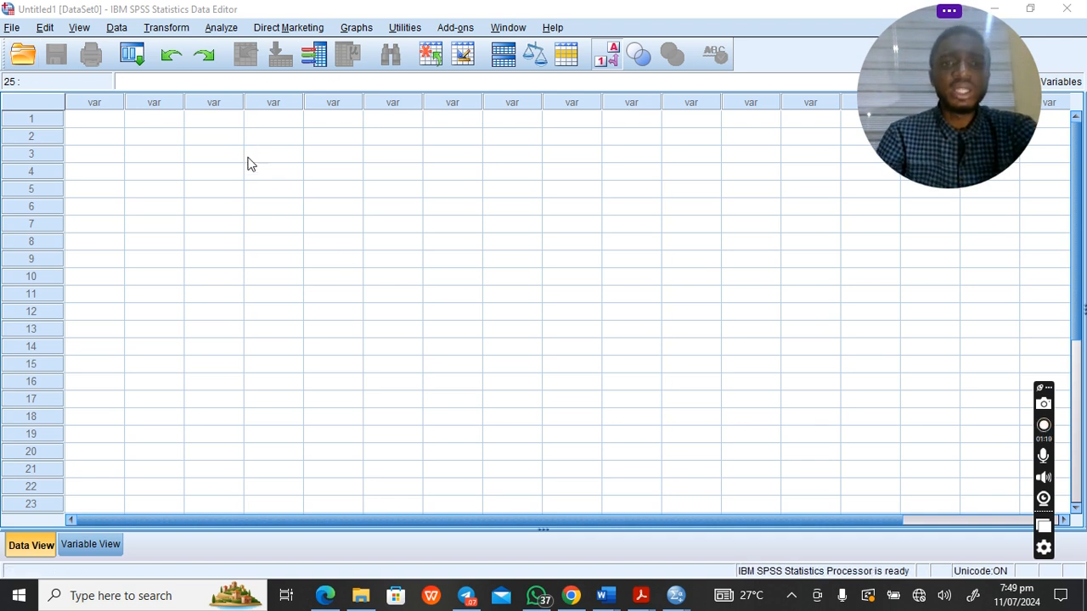
- Examine the cells, variable columns and case rows of the empty Data View grid
click(291, 273)
click(140, 274)
click(405, 263)
click(370, 350)
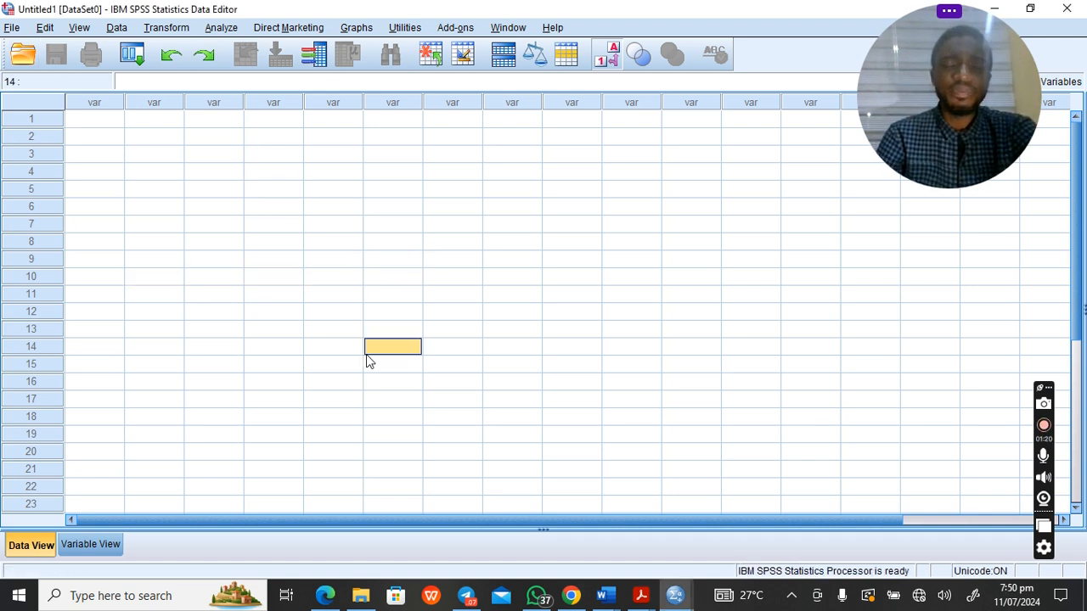
click(176, 299)
click(96, 103)
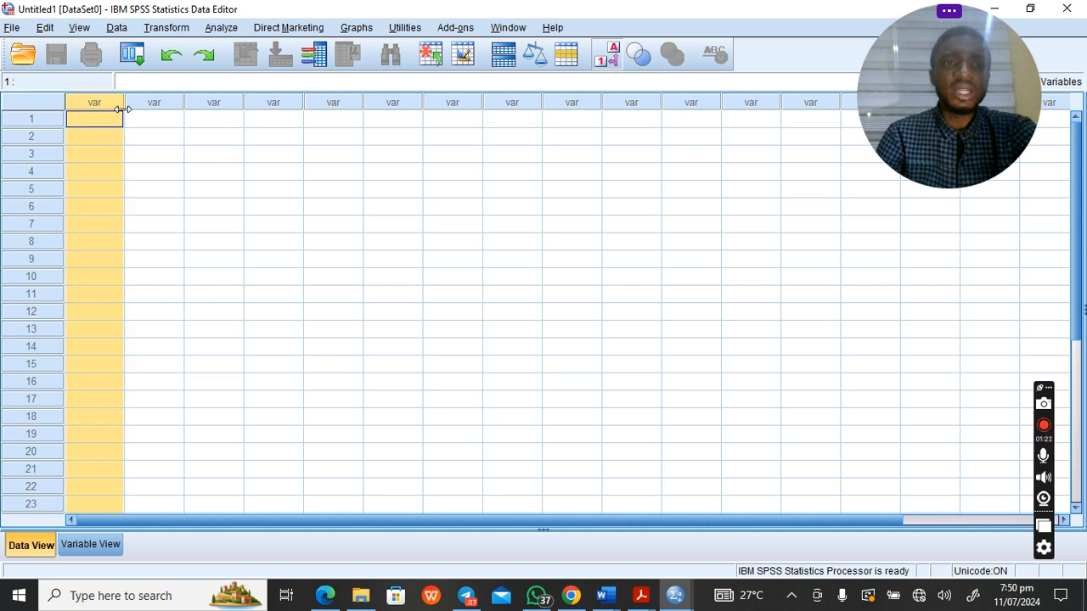
click(143, 106)
click(8, 156)
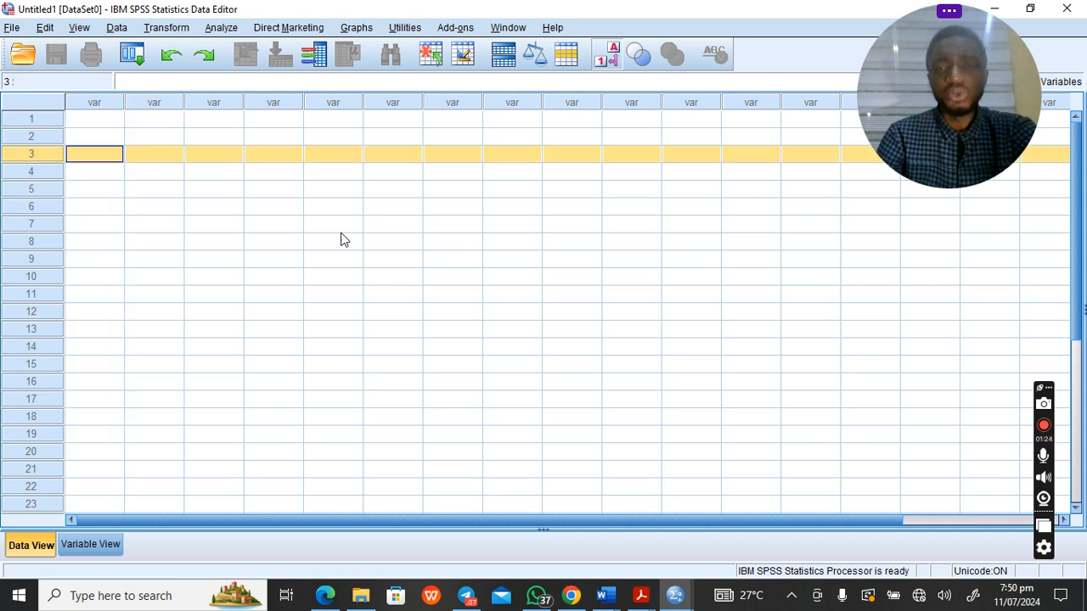
click(96, 104)
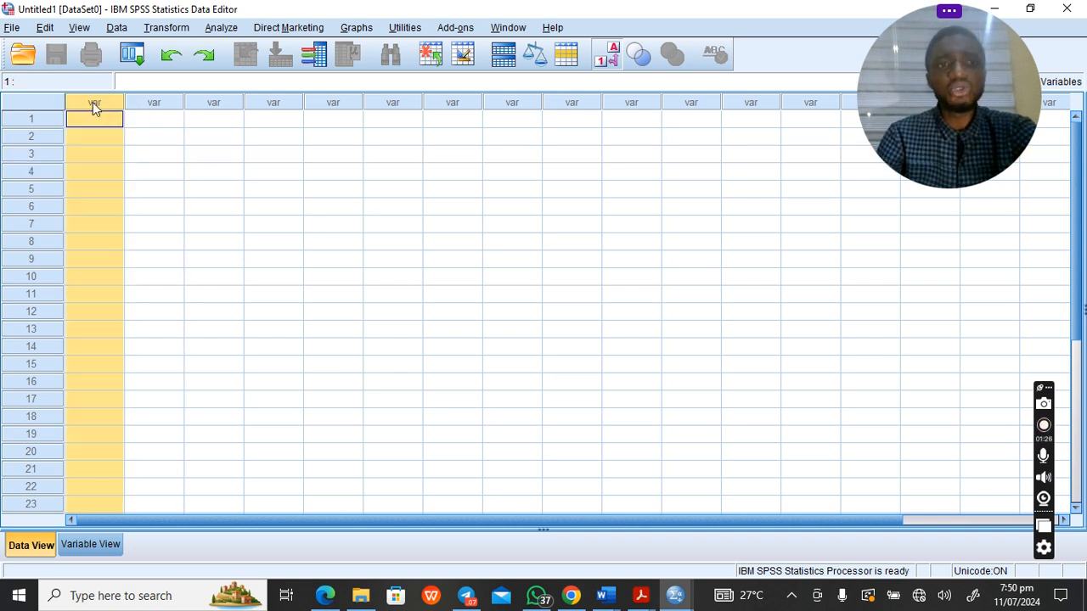
click(33, 136)
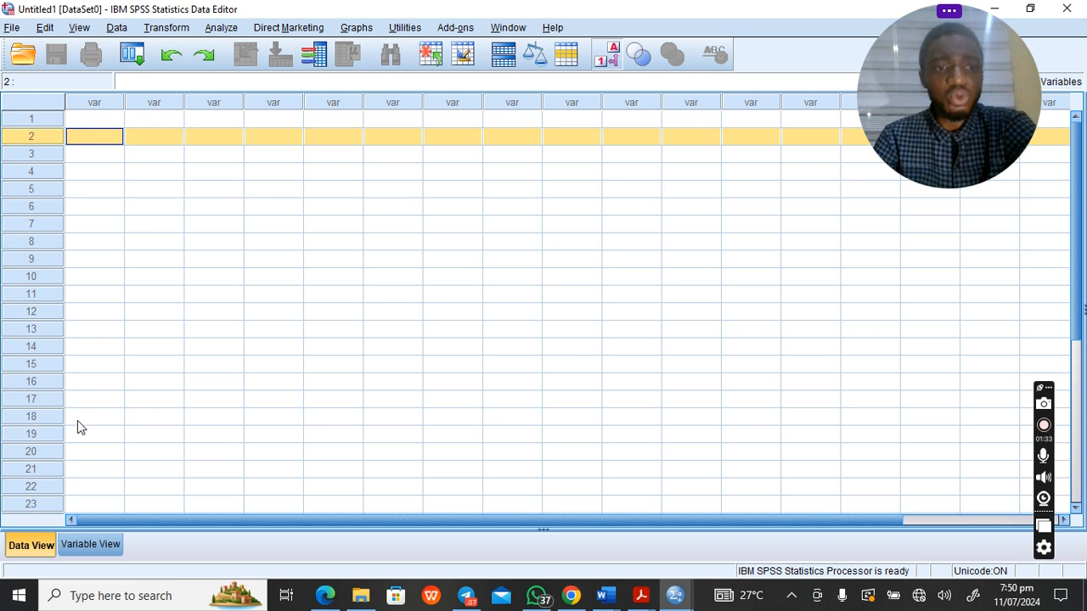
- Compare the Data View with the Variable View, finishing in the Variable View
click(87, 549)
click(34, 552)
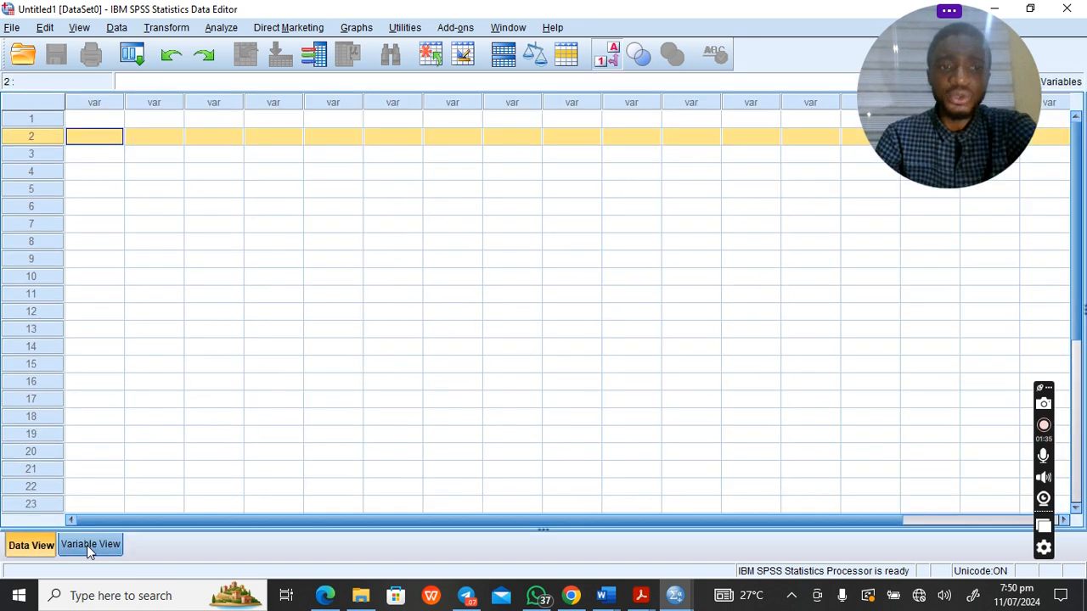
click(89, 551)
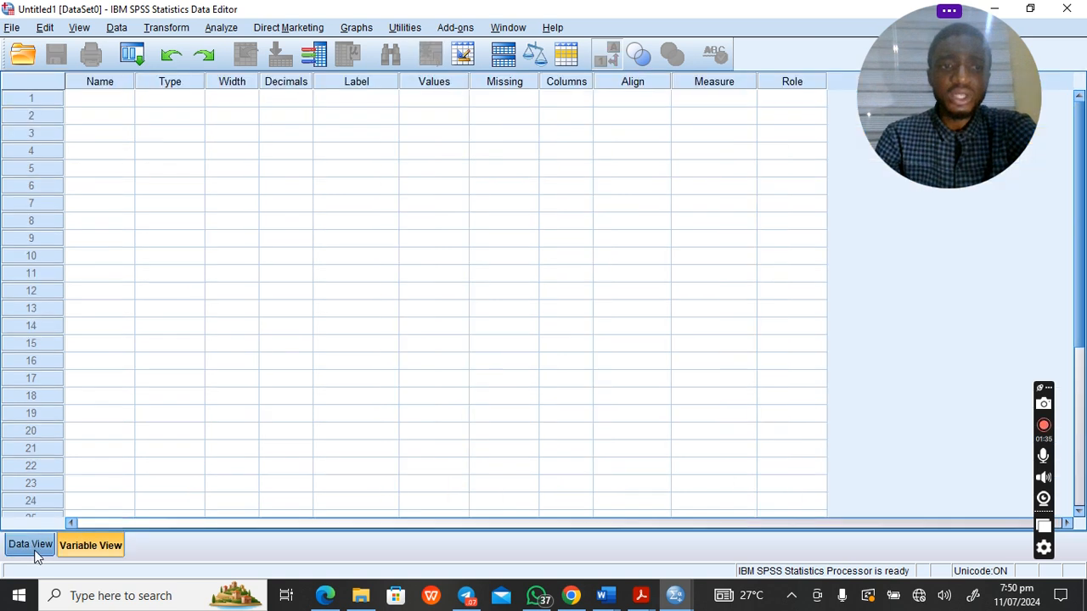
click(42, 548)
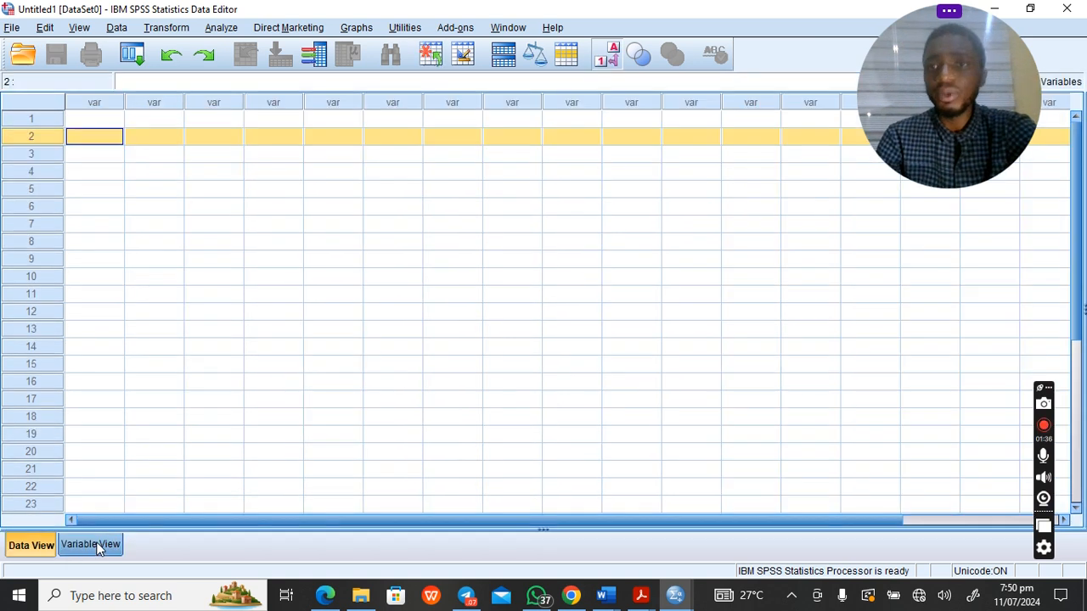
click(84, 550)
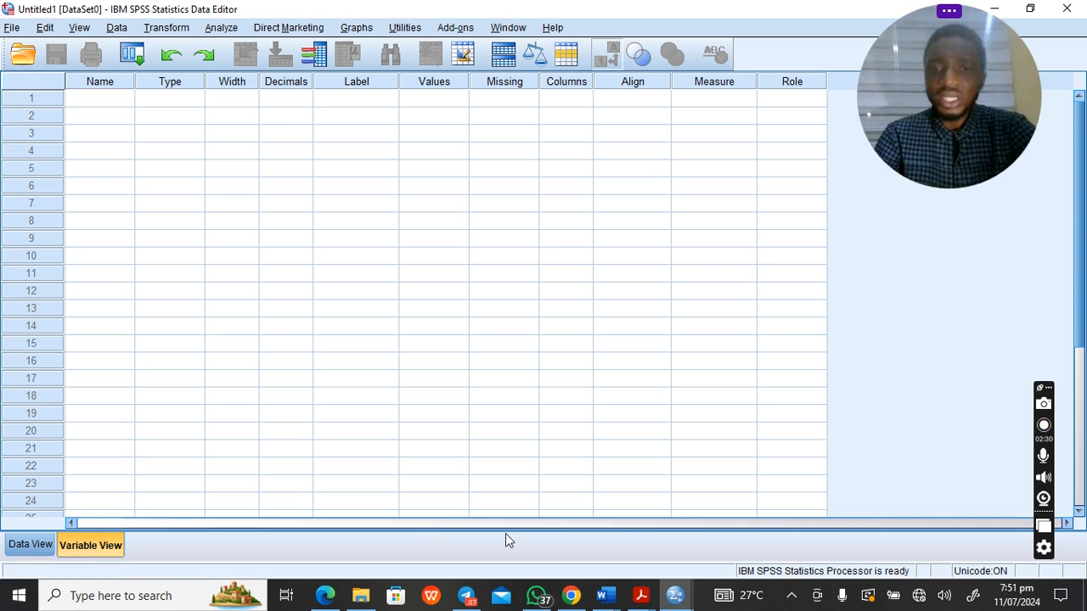
- Switch to Document4 in Word and make the table's header row (Variables, Categories, Answer) bold
click(613, 602)
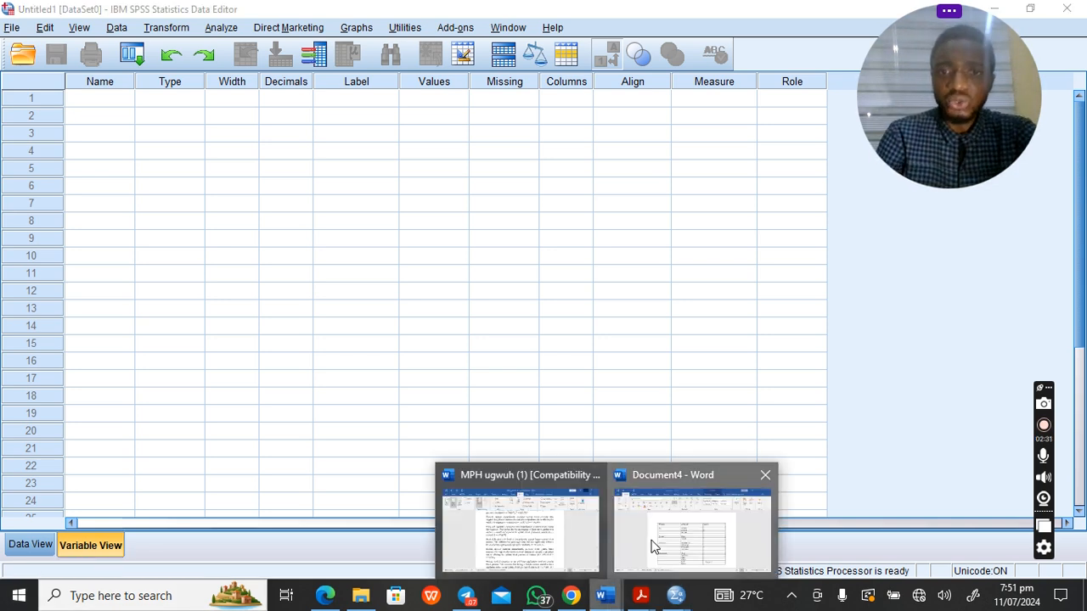
click(652, 544)
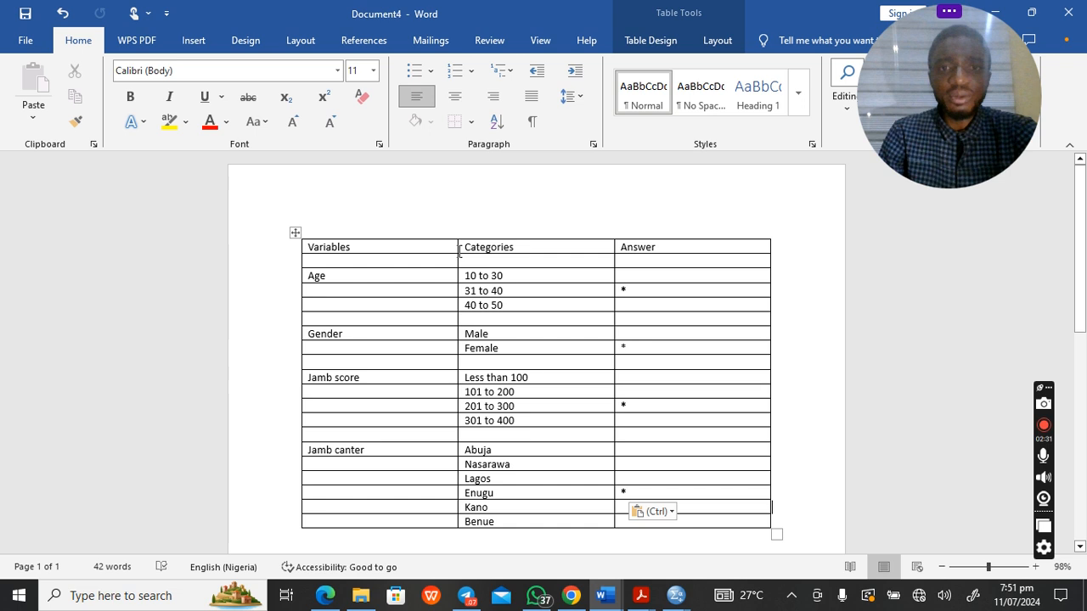
click(279, 247)
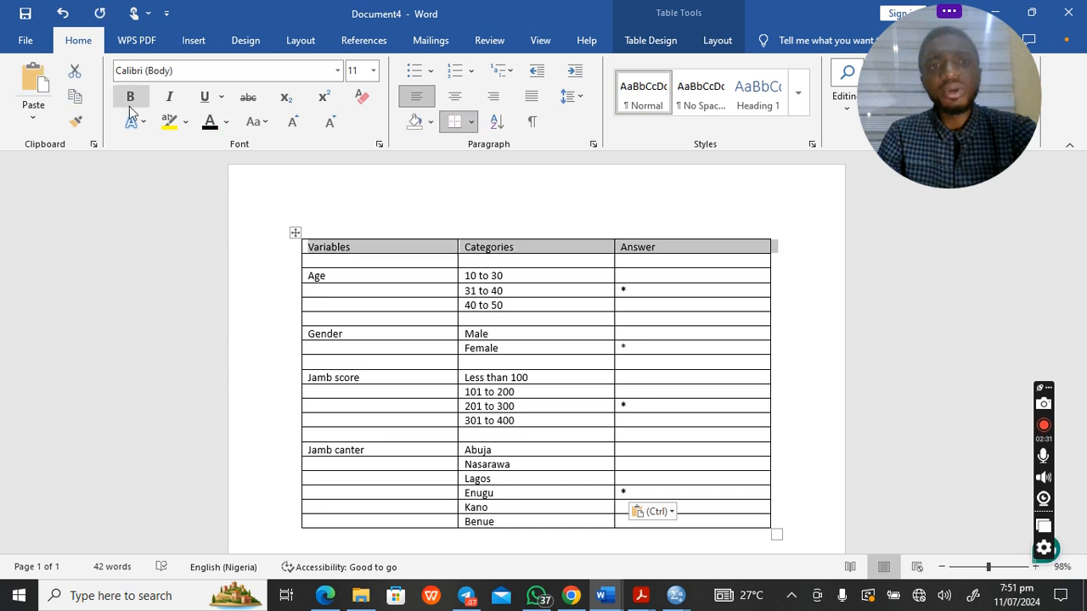
click(129, 105)
click(619, 388)
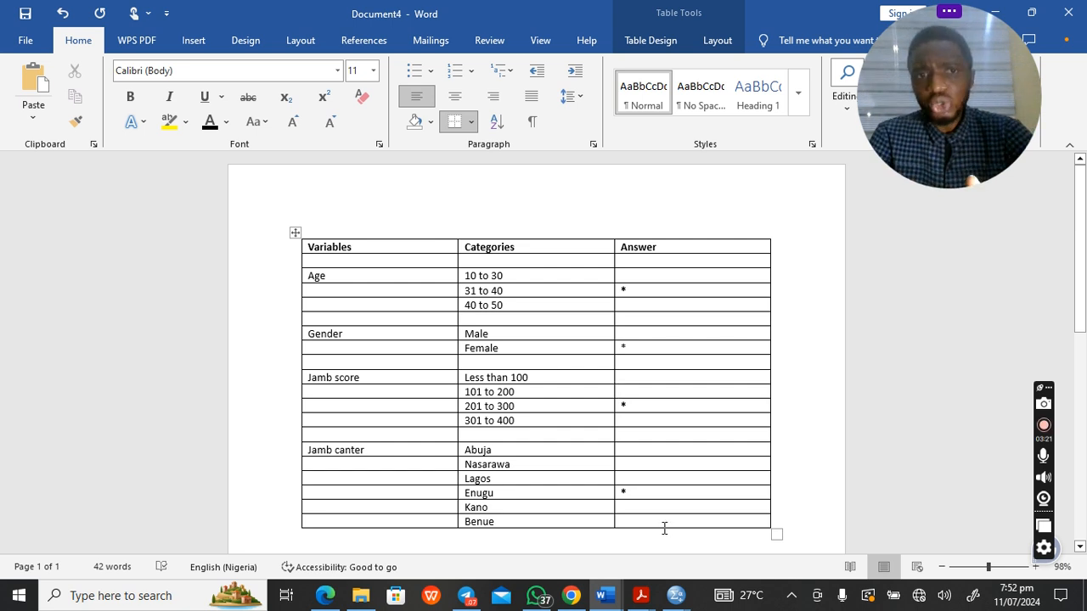
- Restore the Word and SPSS windows to a smaller size and place them side by side, narrowing the SPSS window
double_click(529, 7)
drag(519, 10, 274, 121)
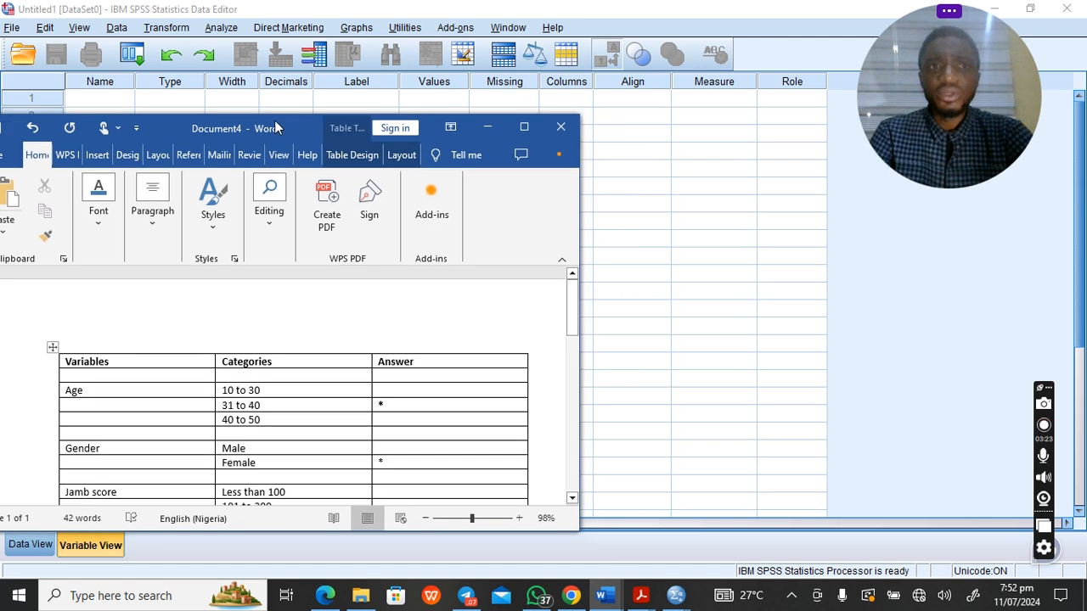
double_click(625, 7)
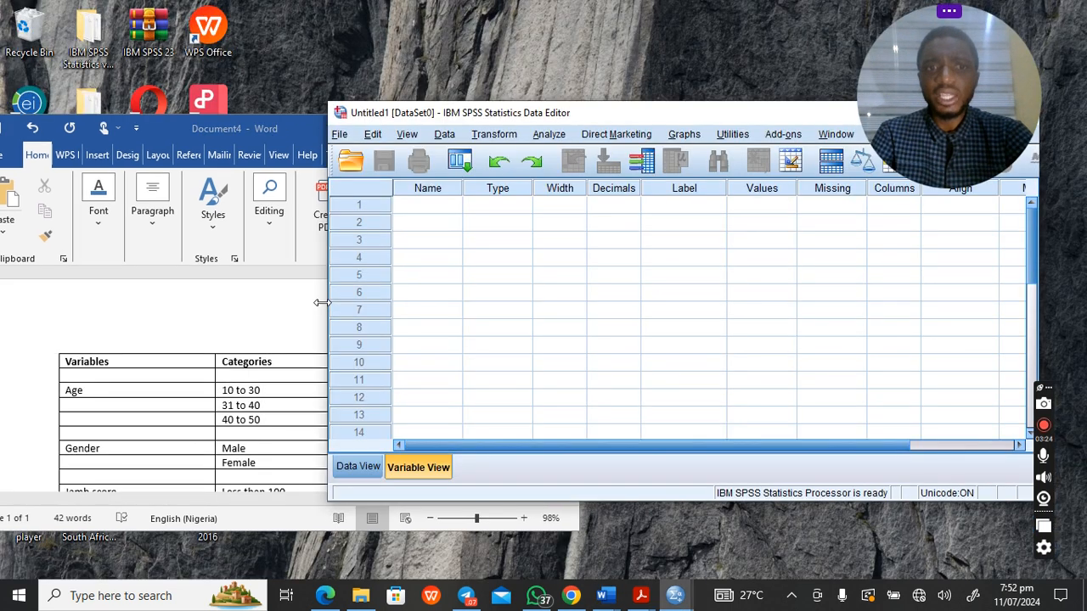
drag(328, 302, 590, 294)
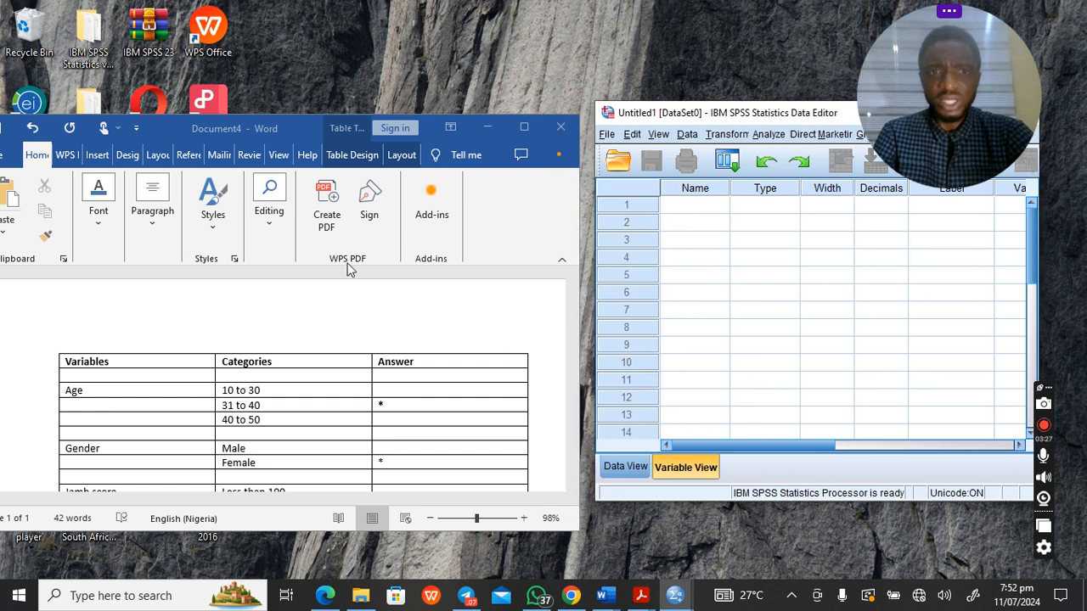
- Move the Word window up and narrow it, and shift the SPSS window closer beside it
click(244, 122)
drag(244, 119, 240, 39)
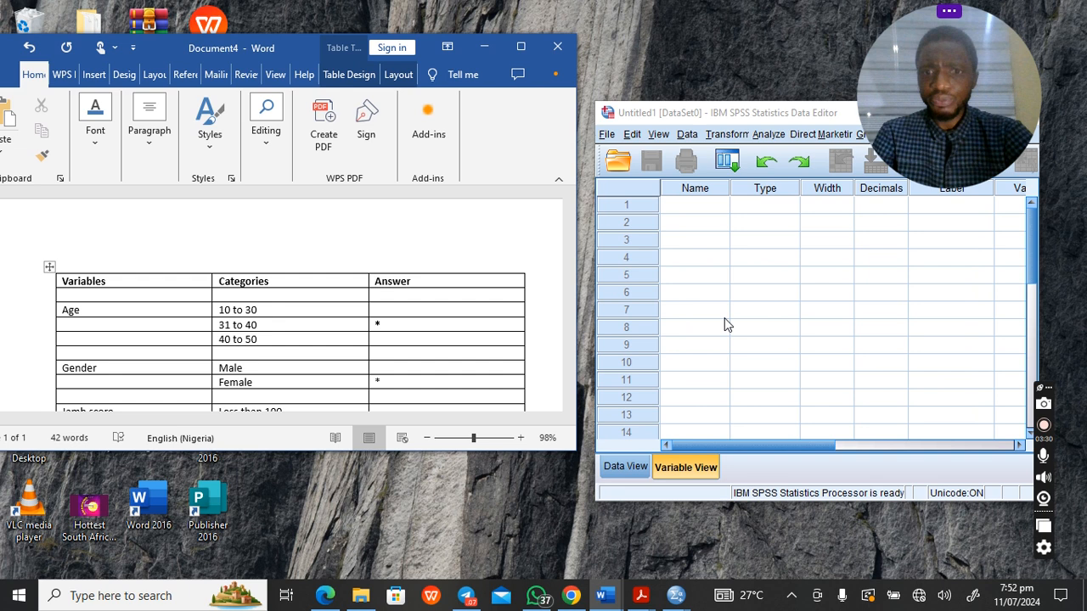
click(739, 118)
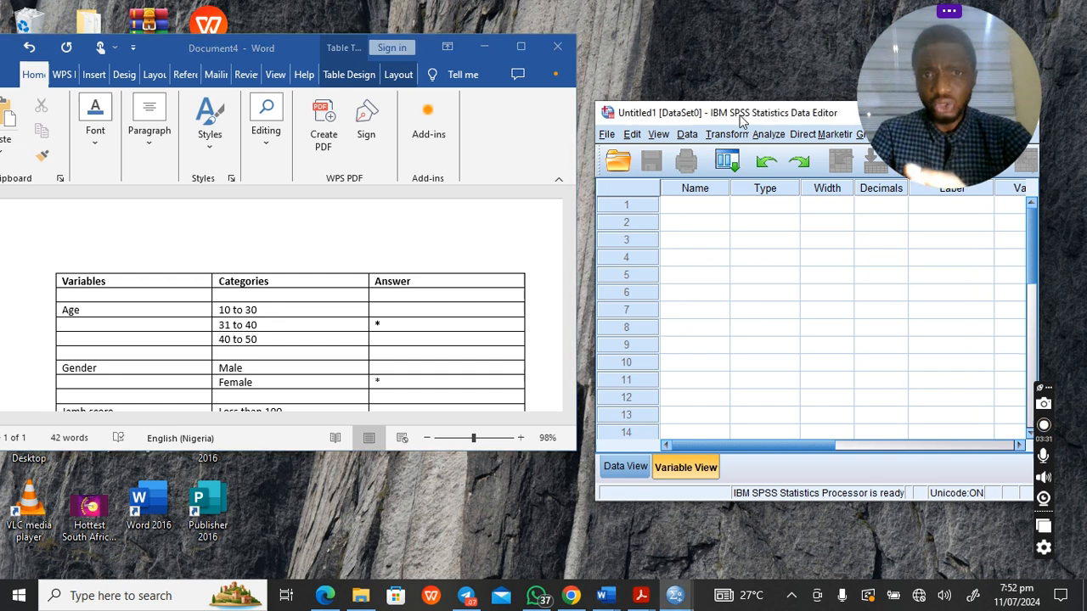
click(570, 143)
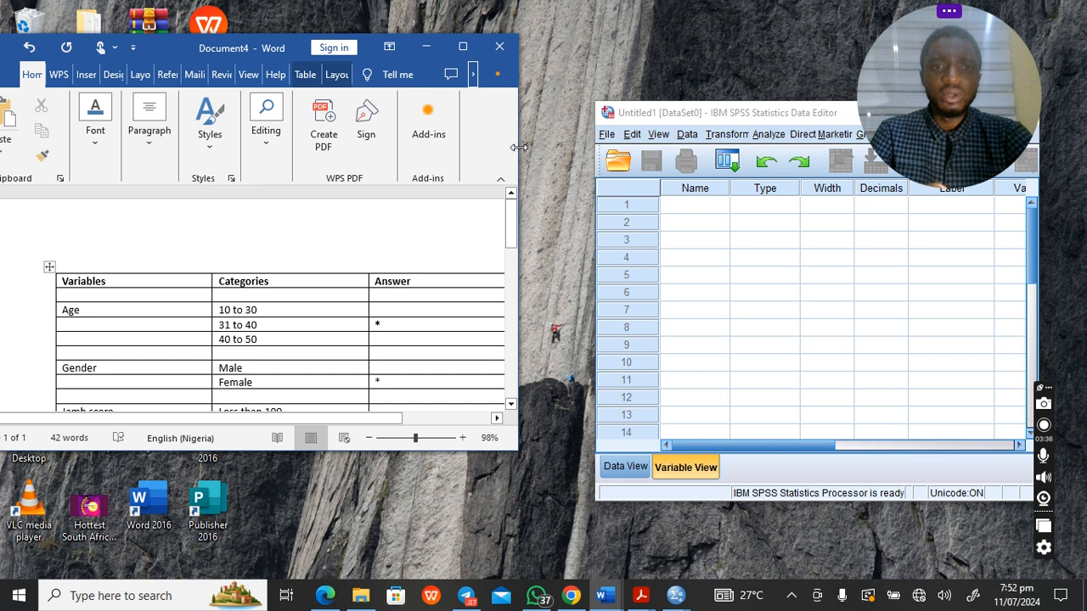
drag(764, 113, 722, 76)
drag(1032, 88, 1081, 81)
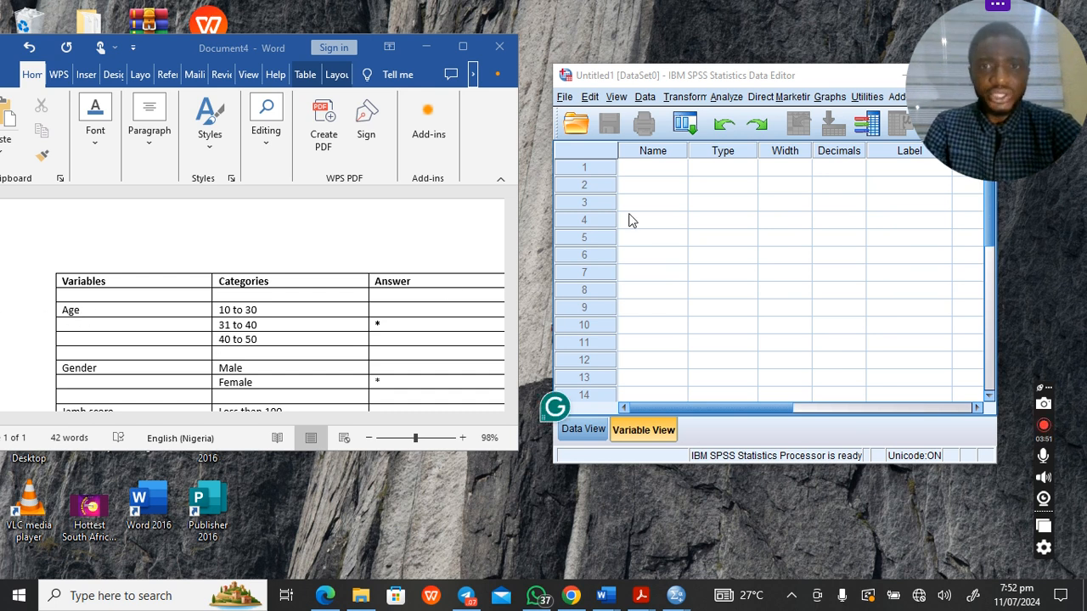
- Define the first variable in the Variable View with the name Age
click(653, 167)
text(Age)
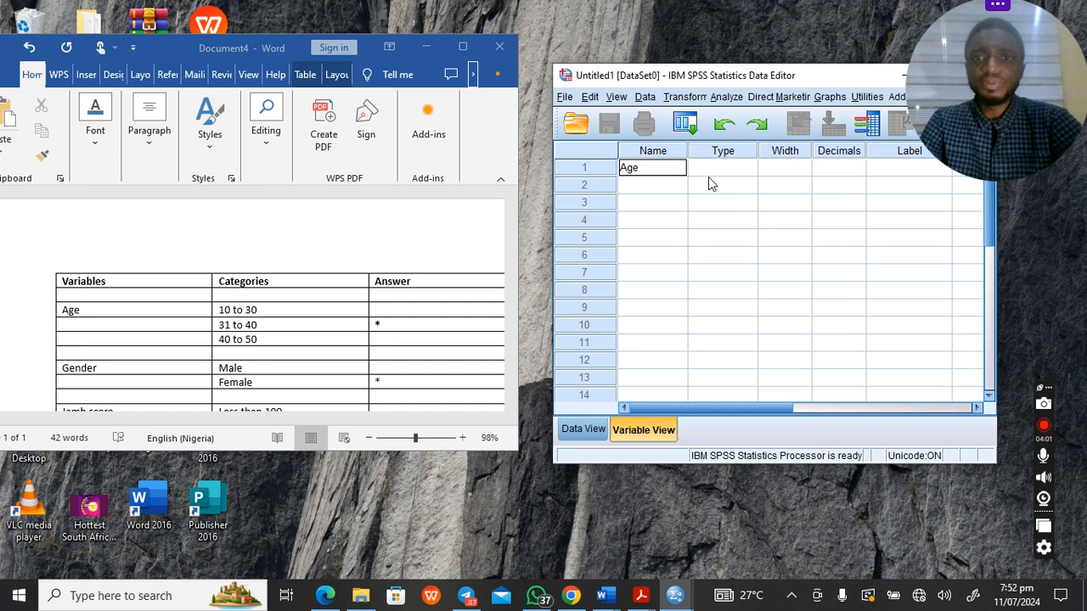
click(726, 224)
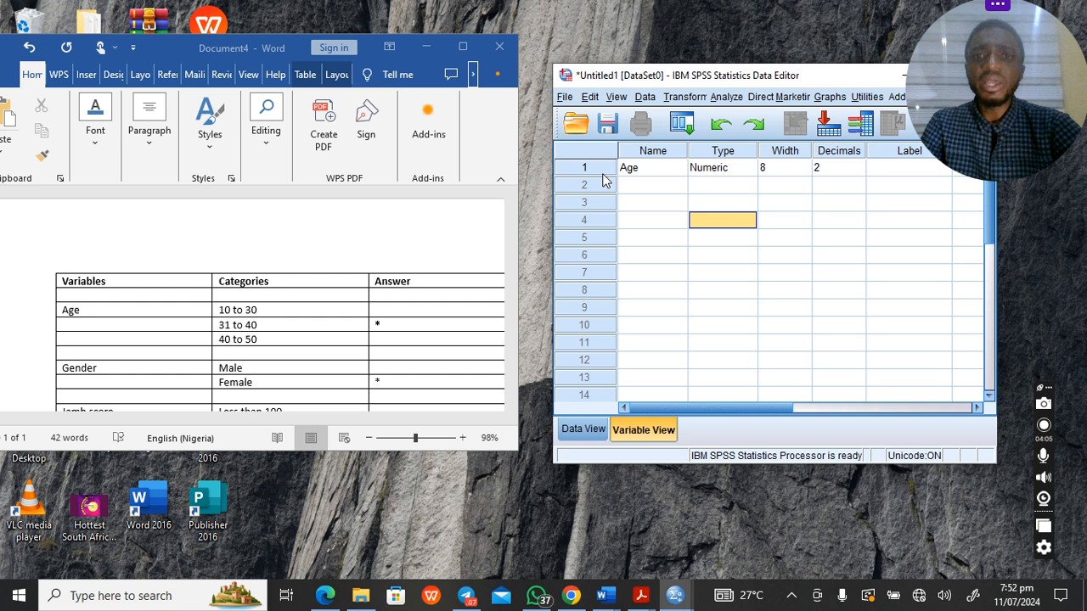
- Widen the SPSS window to fit more variable attributes and add a second variable named Gender
drag(820, 79, 802, 141)
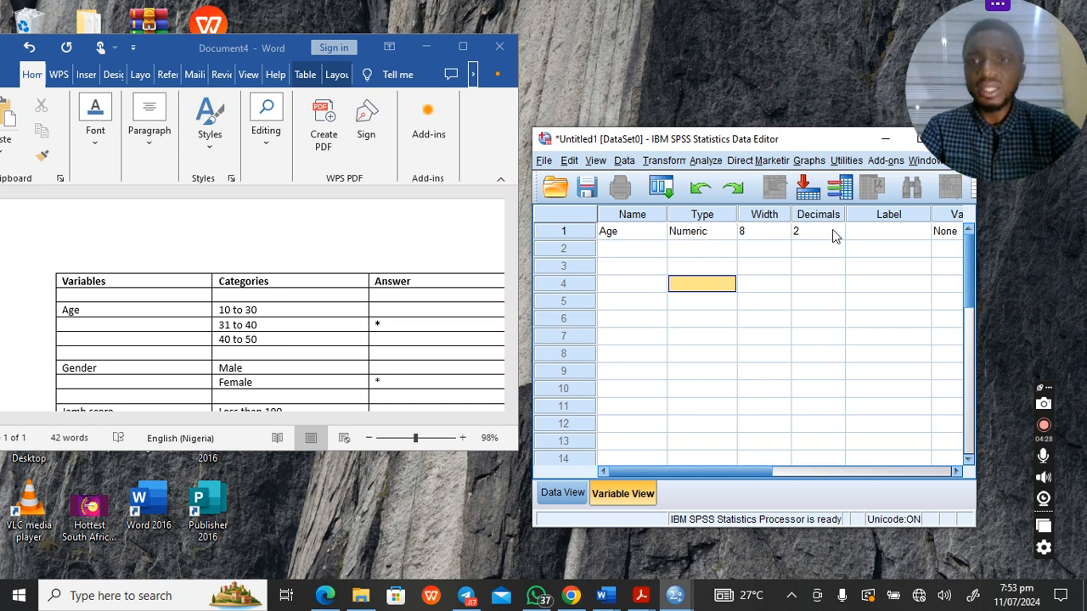
drag(978, 271, 1086, 275)
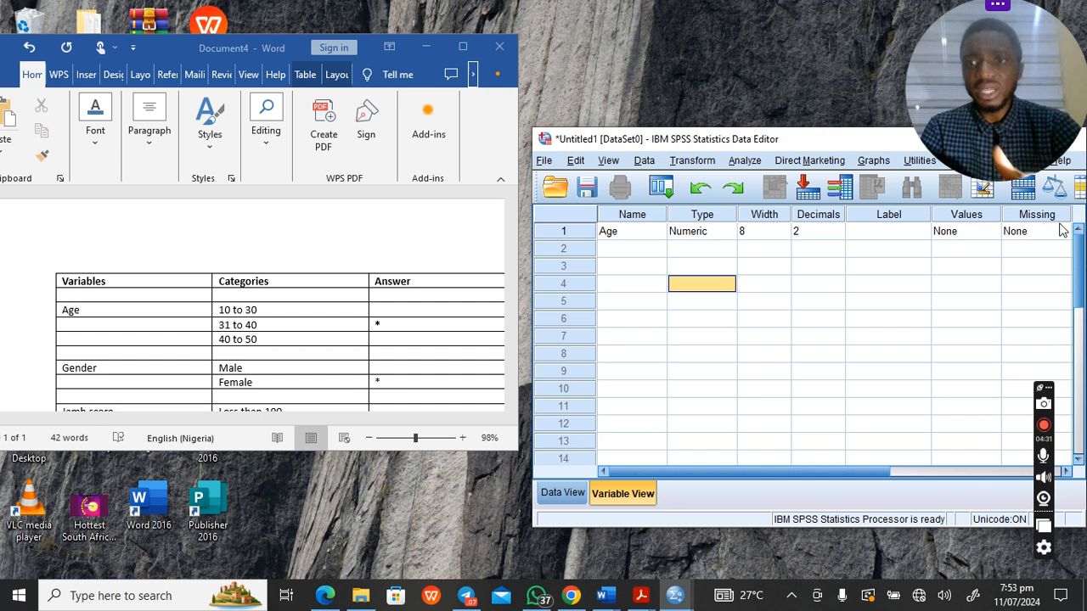
click(632, 249)
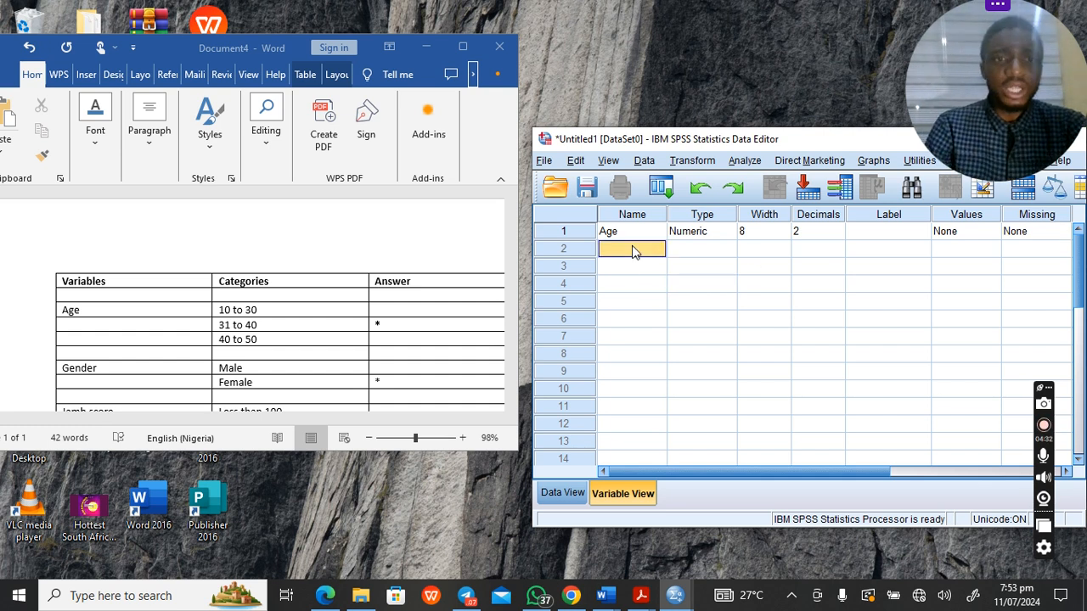
text(Gender)
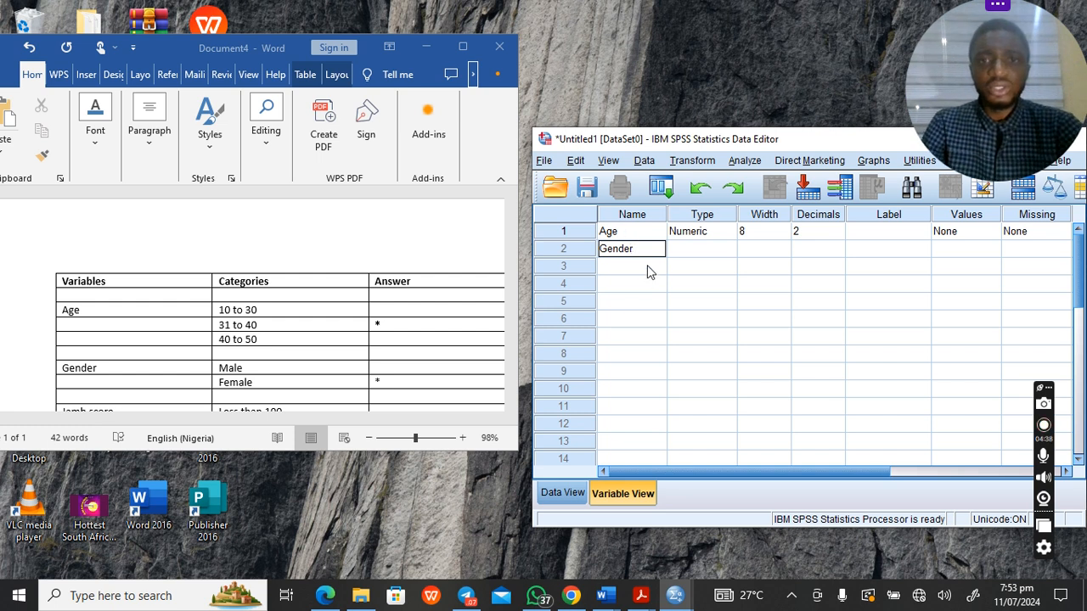
click(647, 265)
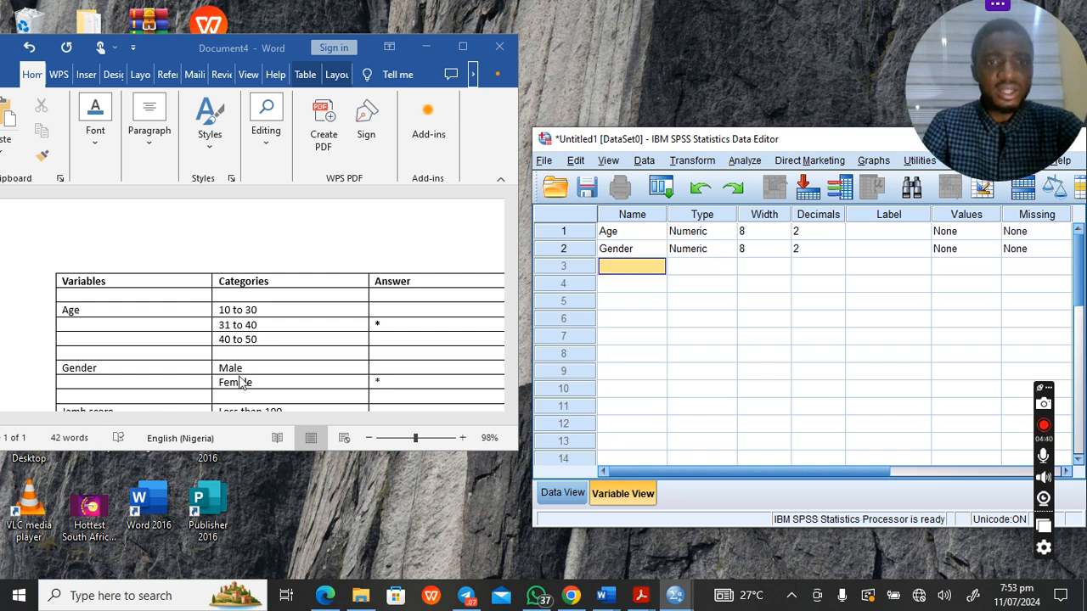
- Change the Gender variable's type to String
click(730, 249)
click(729, 249)
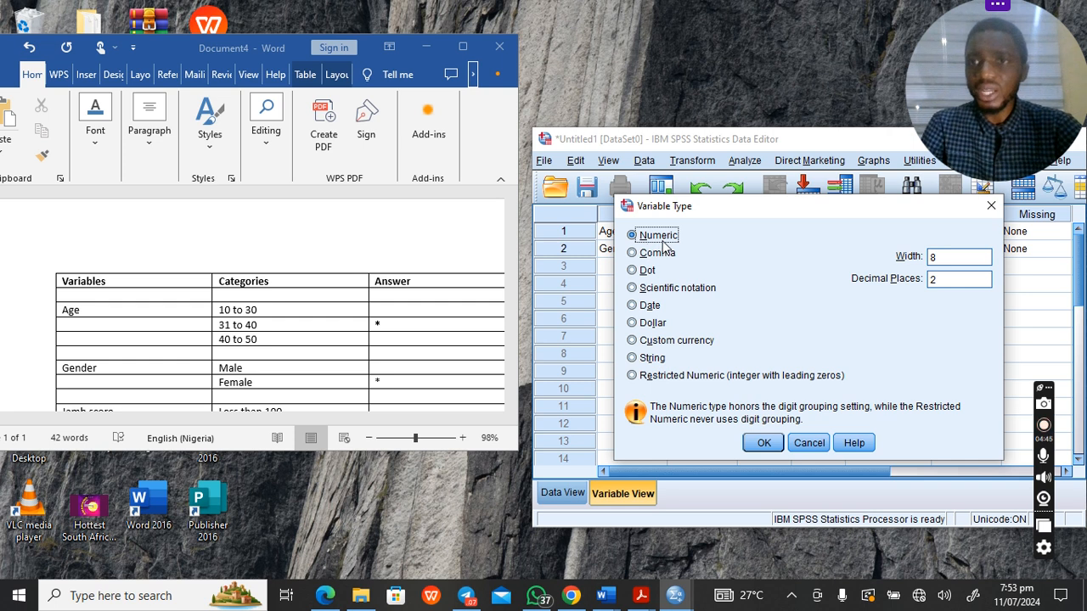
click(649, 357)
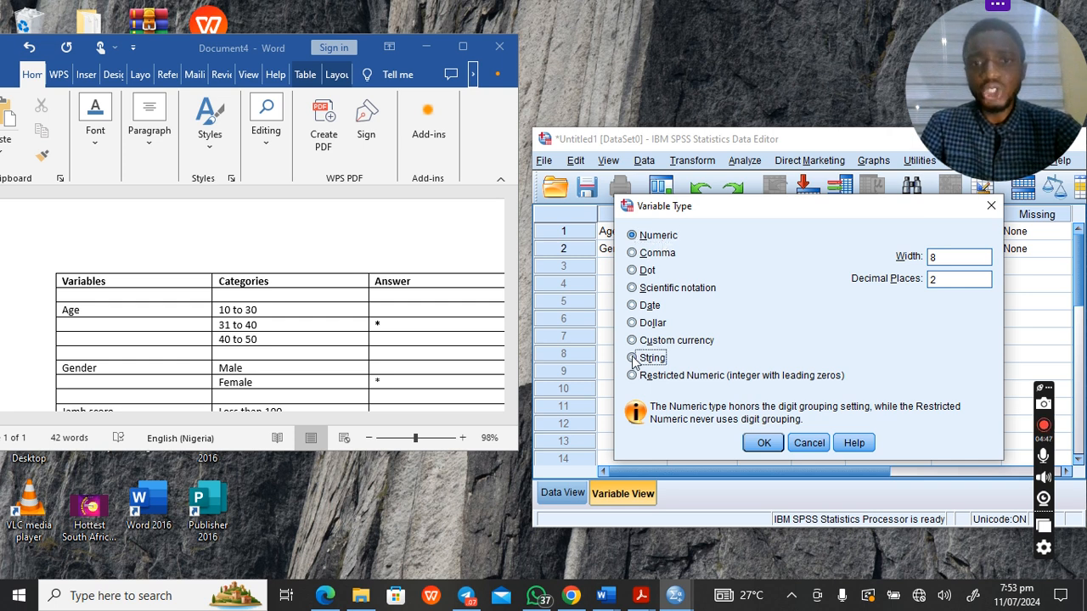
click(767, 444)
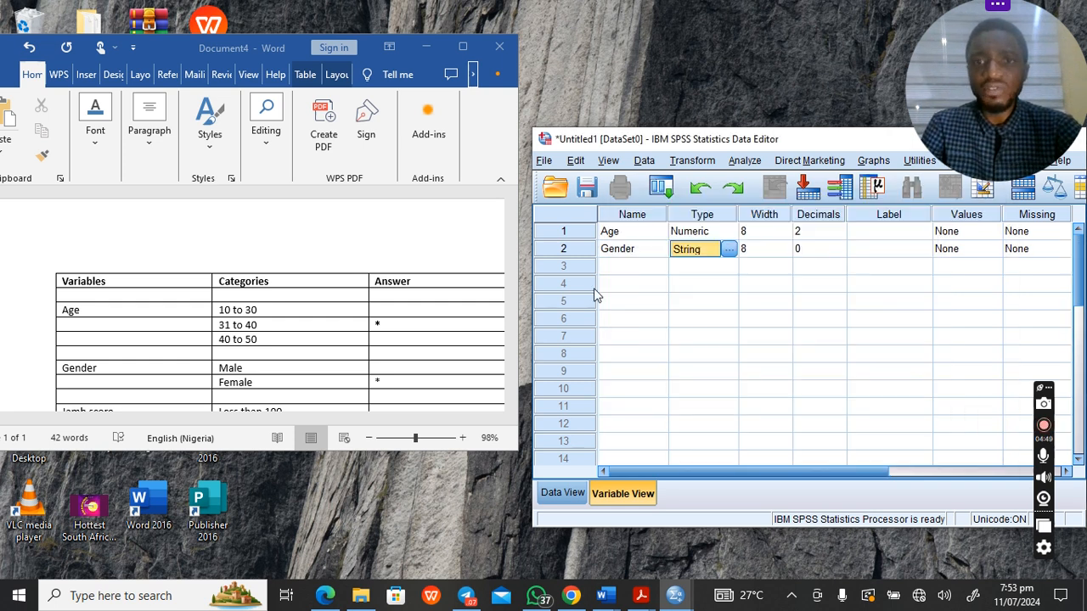
click(618, 269)
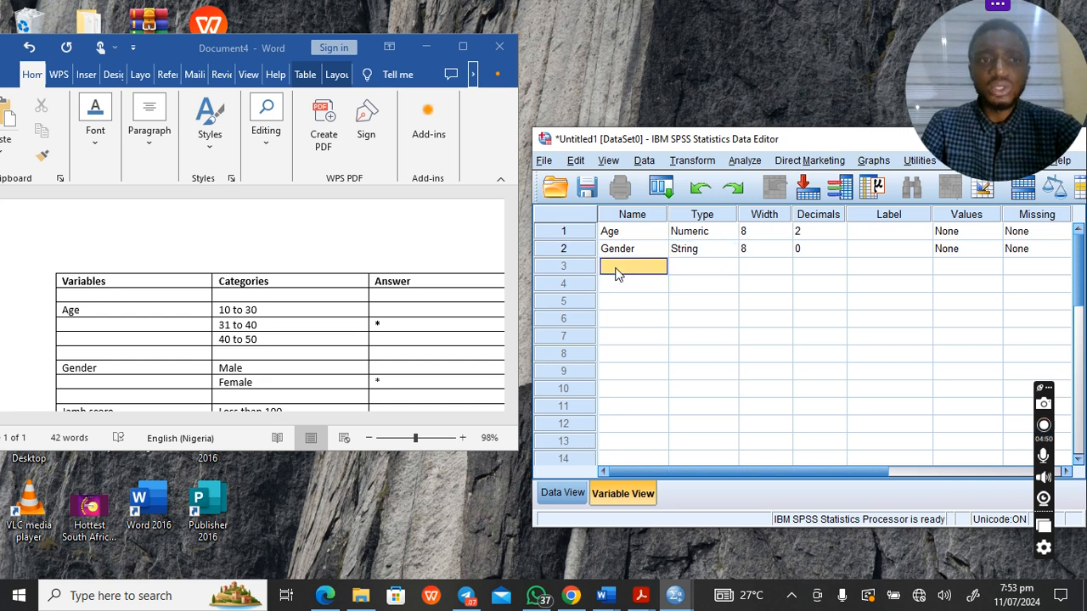
- Try to name the third variable "jamb score" with a space, following the Word table
scroll(336, 299, down, 2)
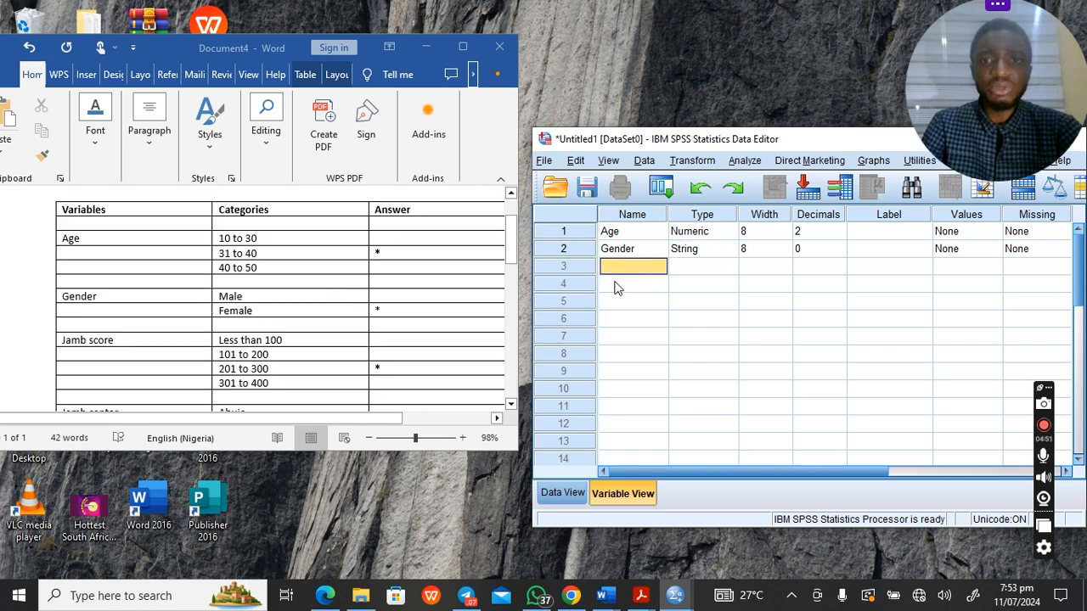
text(jamb)
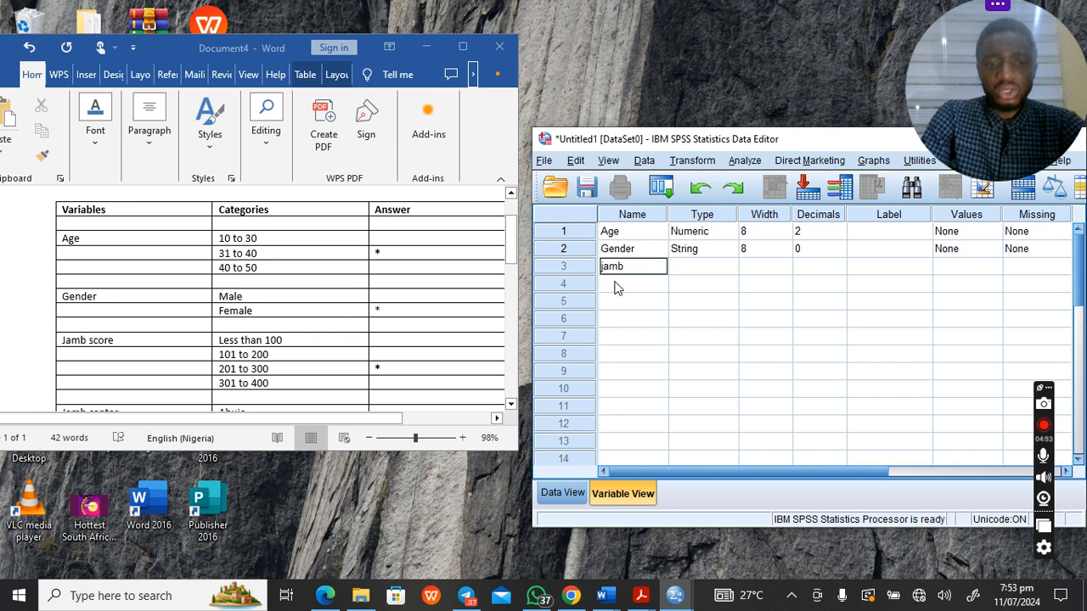
text( score)
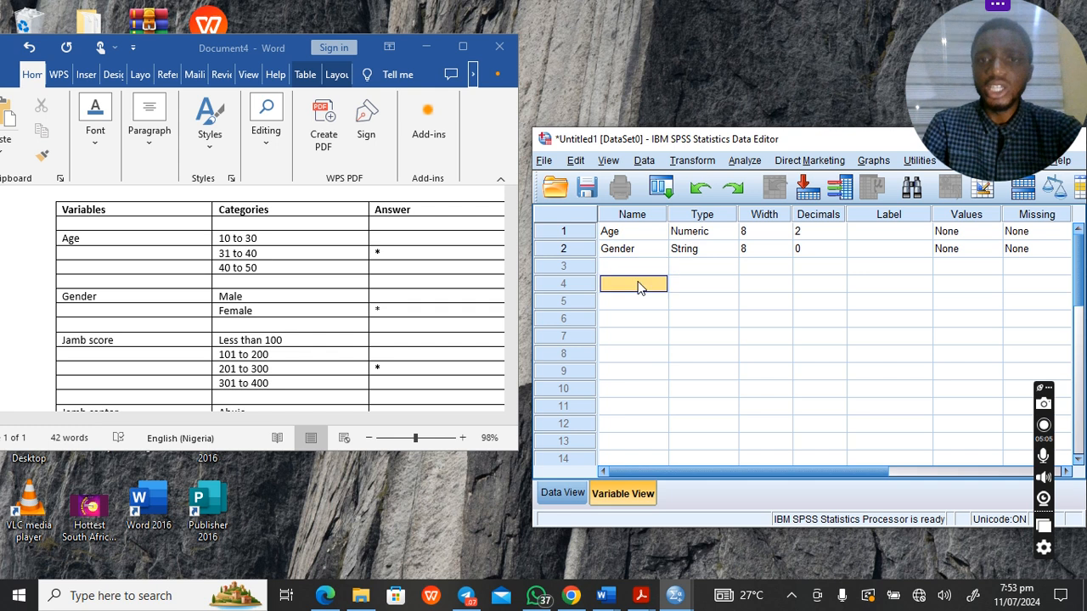
click(803, 357)
- Define the third variable in the Variable View with the name JambScore
click(620, 268)
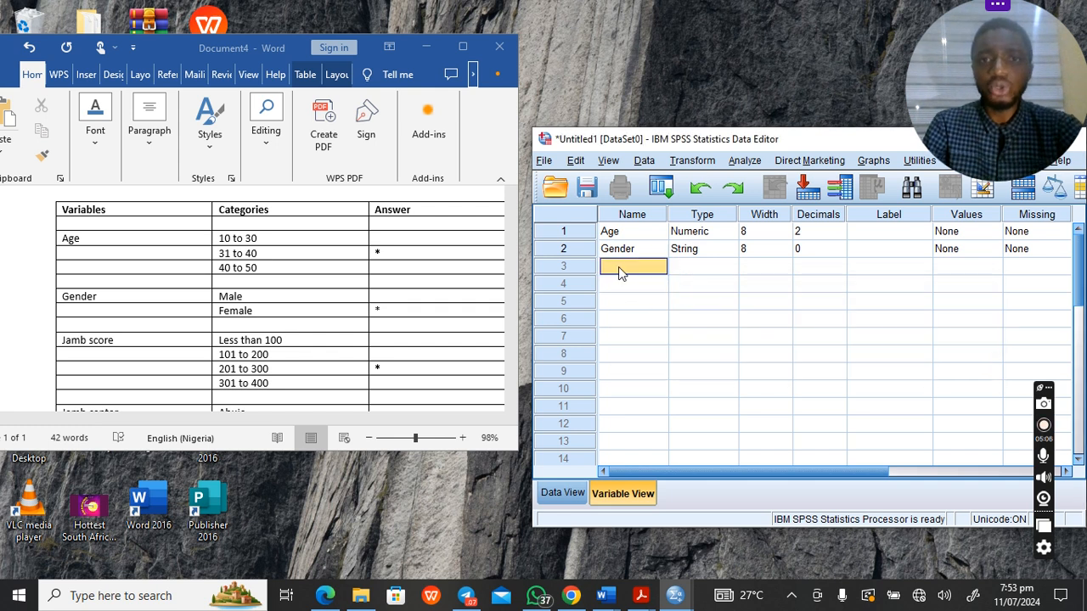
text(JambScore)
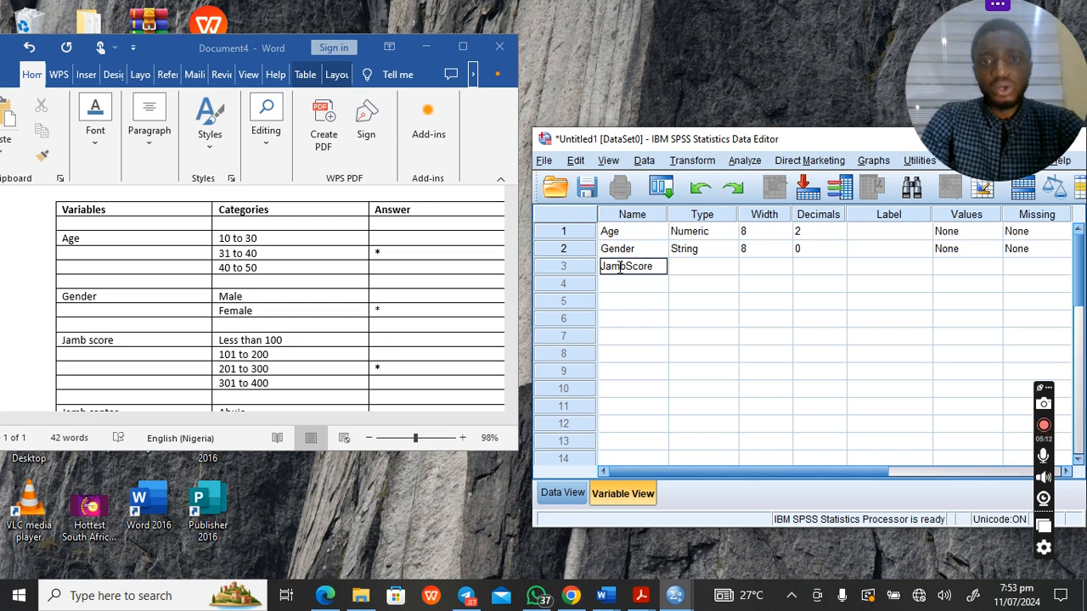
key(Return)
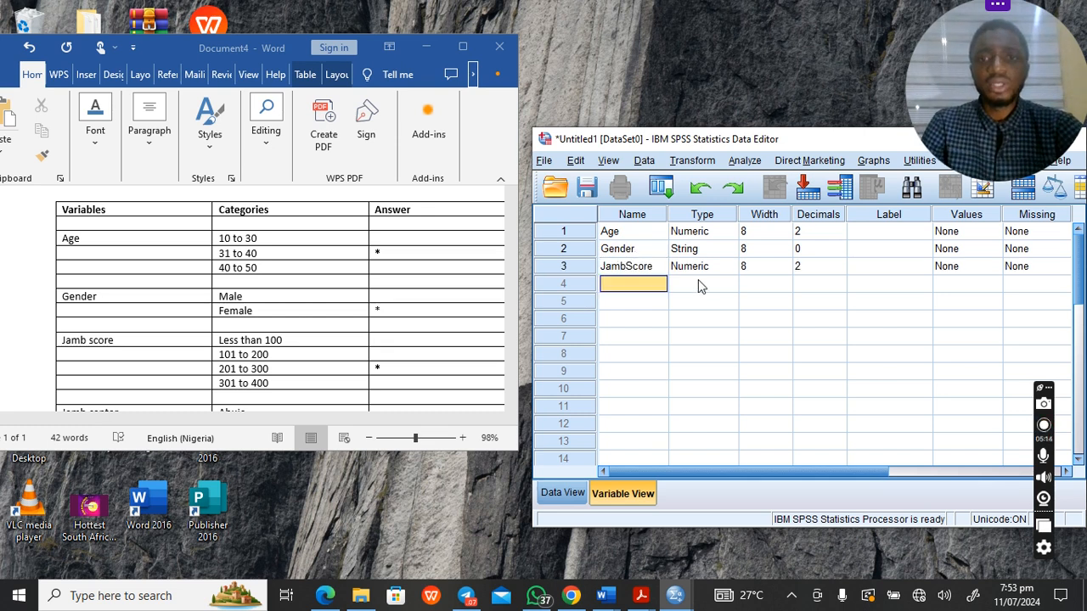
- Change the JambScore variable's type to String with a width of 18 characters
click(731, 270)
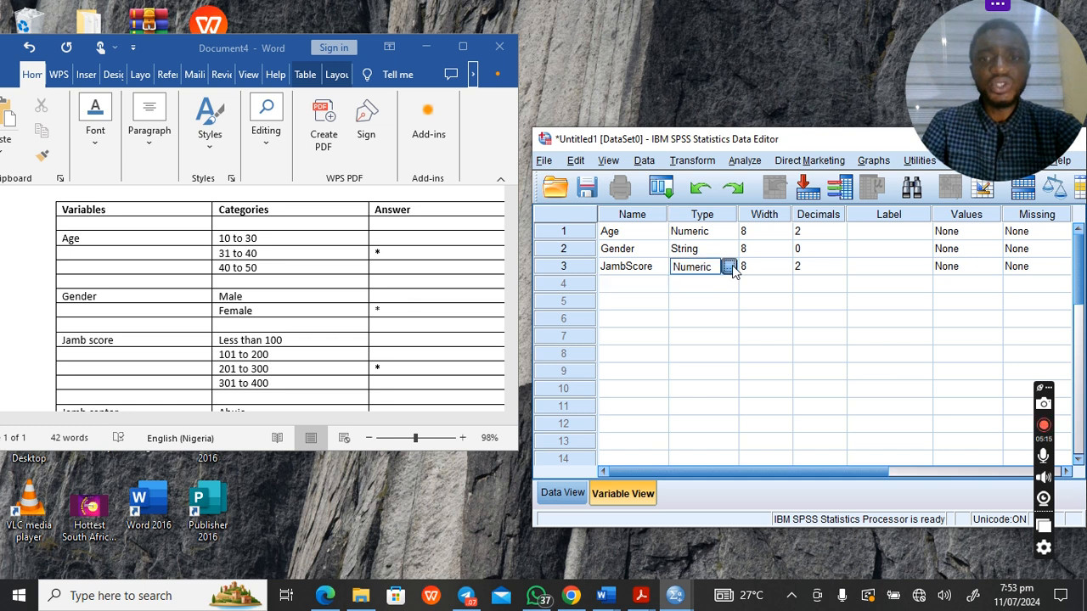
click(729, 267)
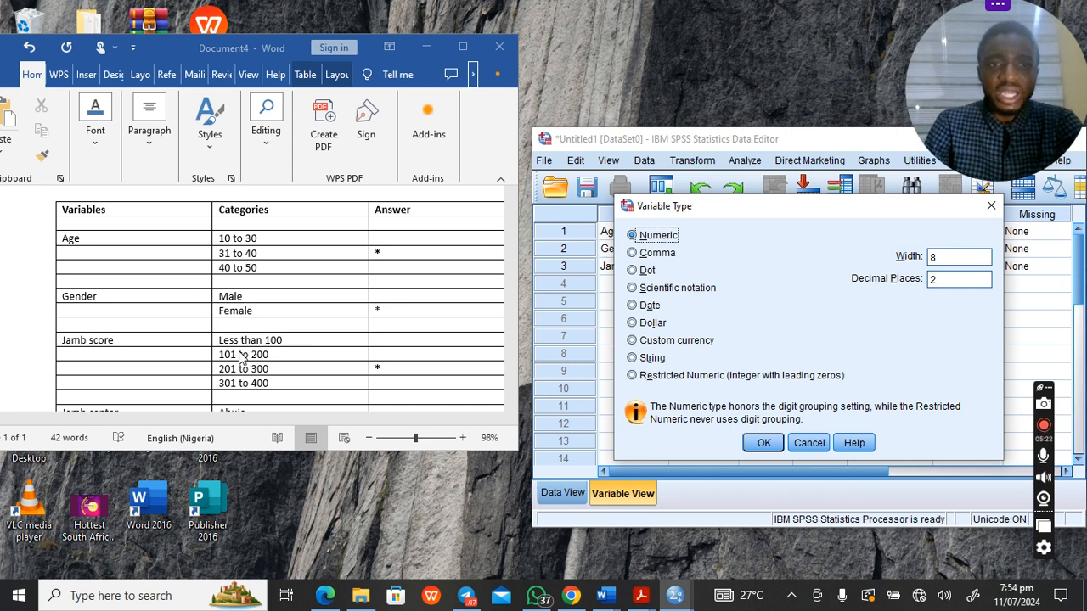
click(633, 358)
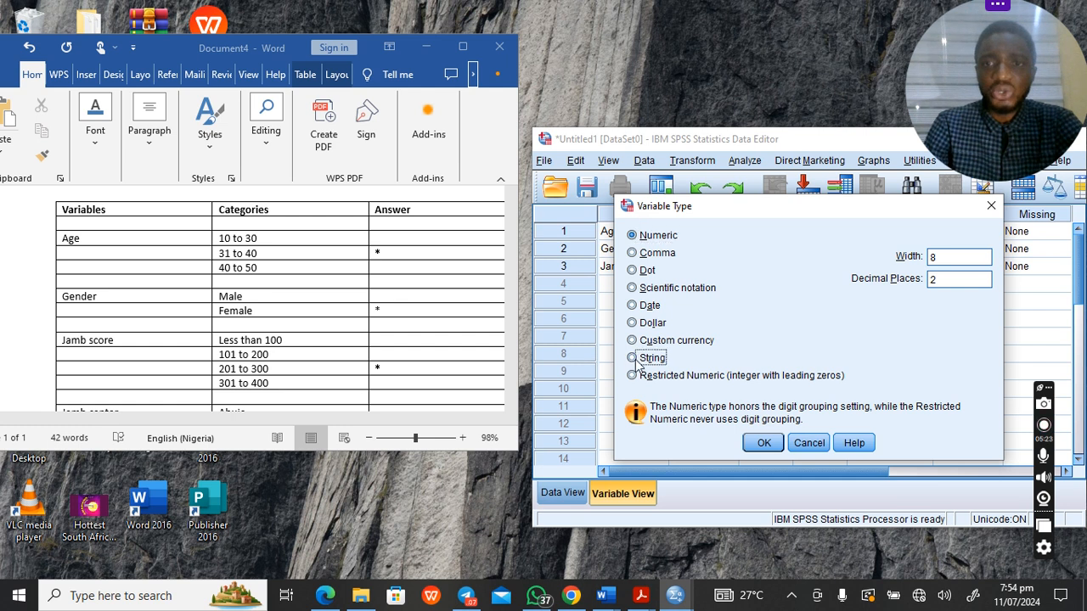
click(910, 261)
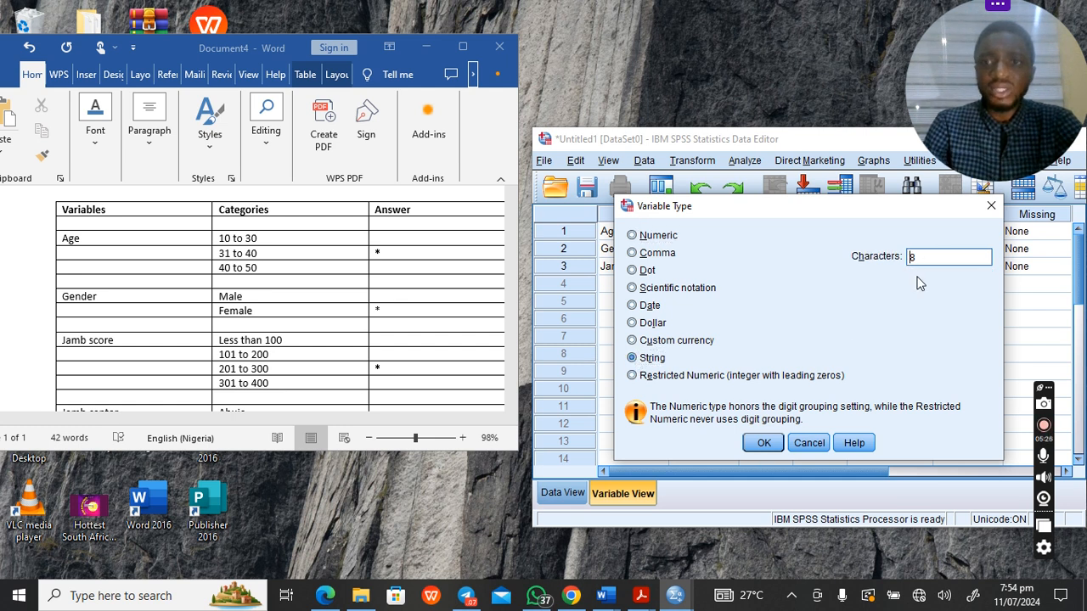
text(1)
click(760, 444)
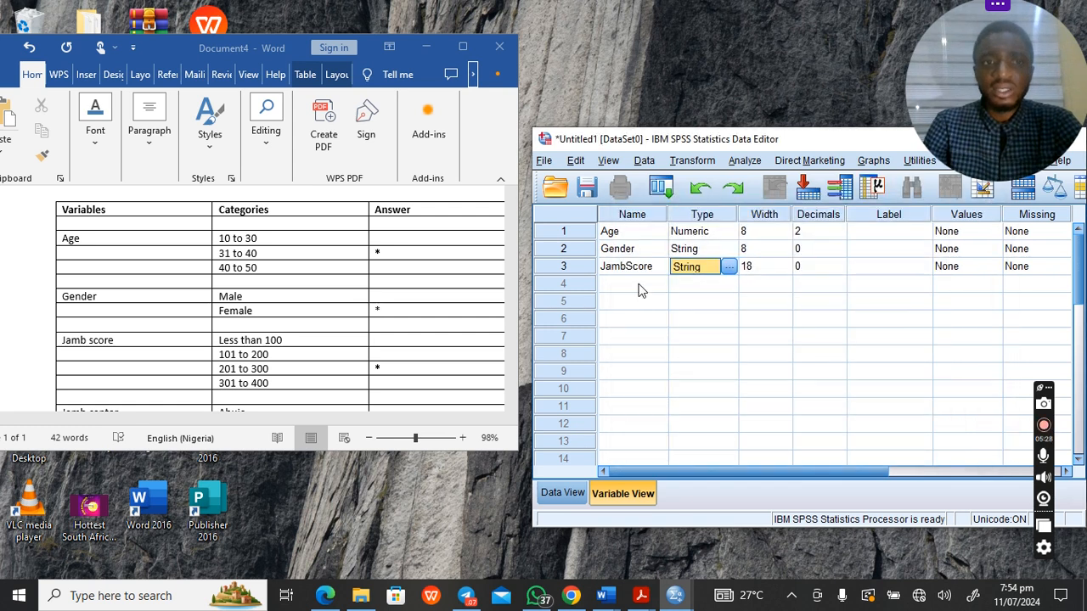
- Try to name the fourth variable "jamb center" with a space and dismiss the resulting message
click(641, 290)
scroll(331, 323, down, 3)
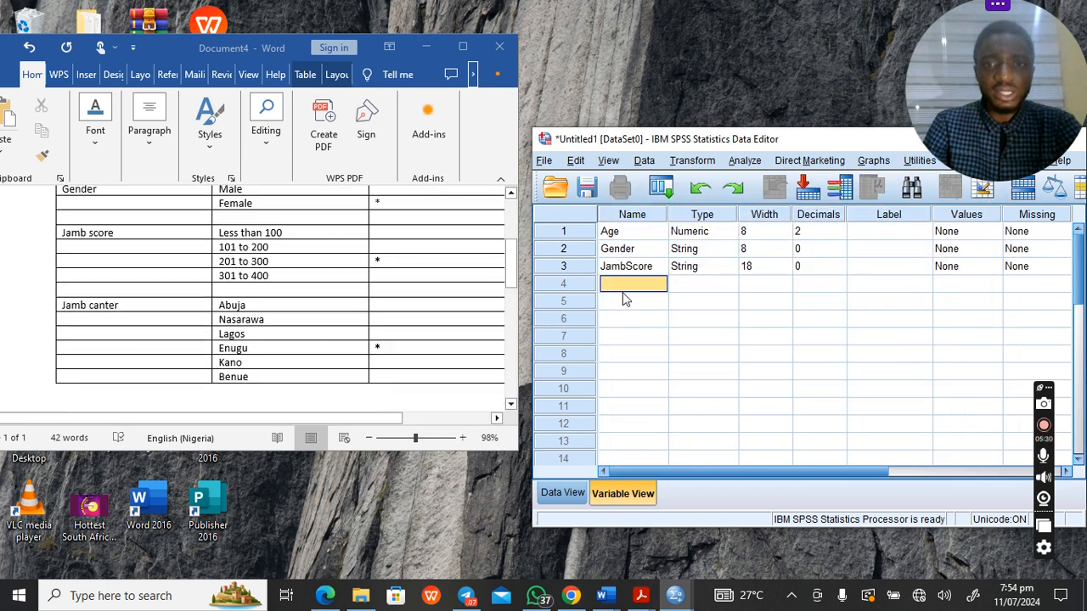
text(jam)
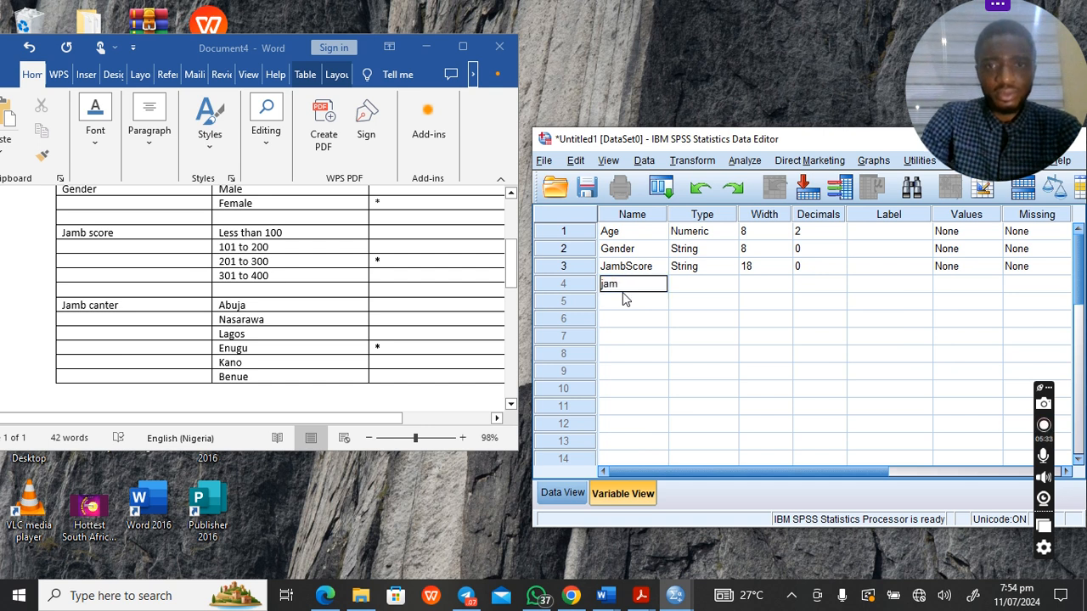
text(b center)
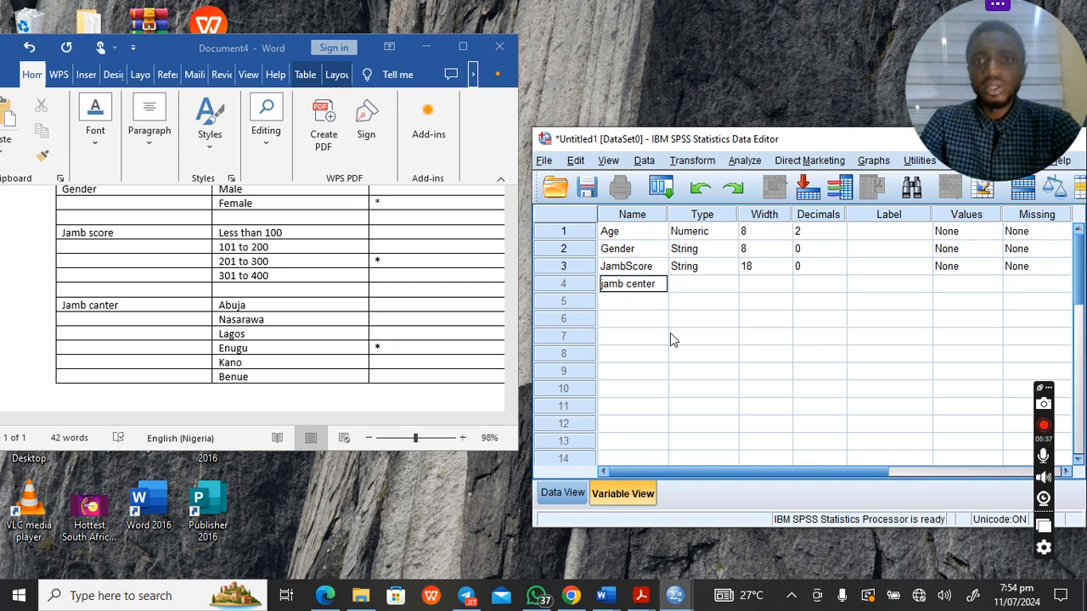
key(Return)
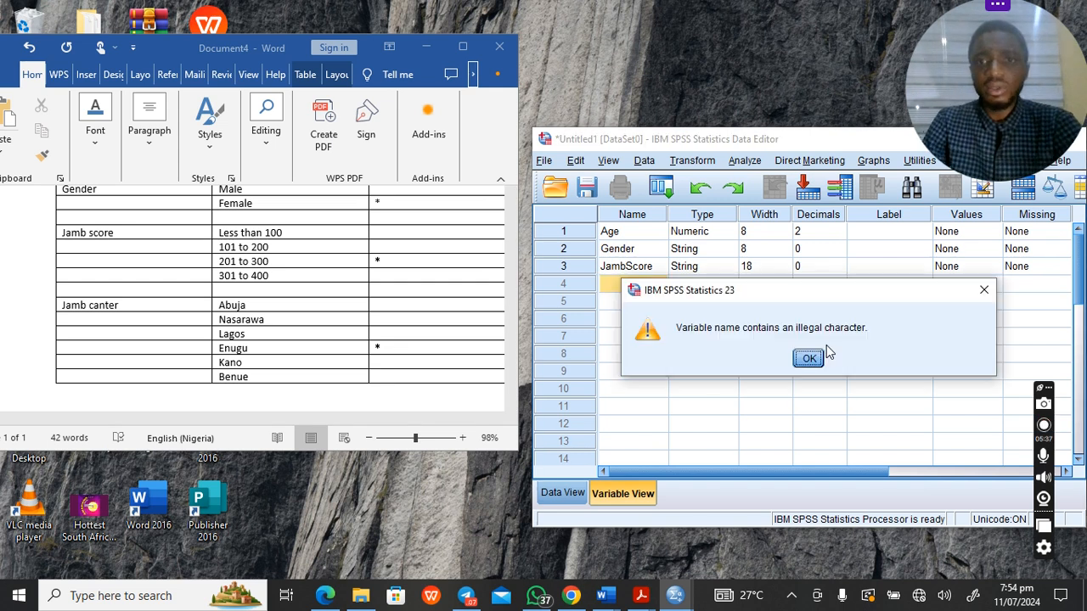
click(985, 290)
- Define the fourth variable in the Variable View with the name JambCenter
click(648, 283)
text(JambCenter)
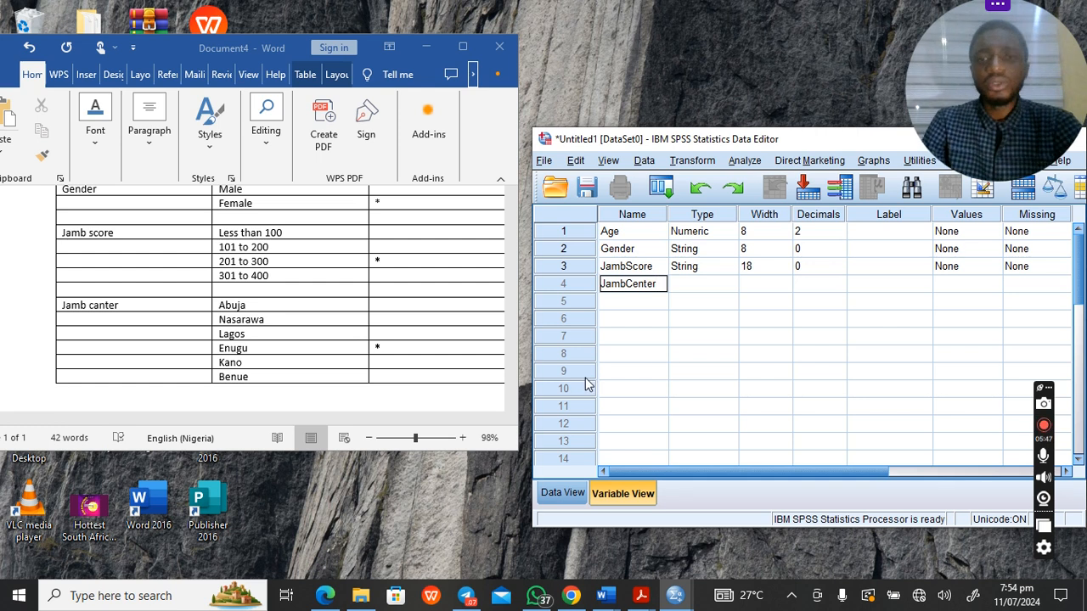
click(661, 357)
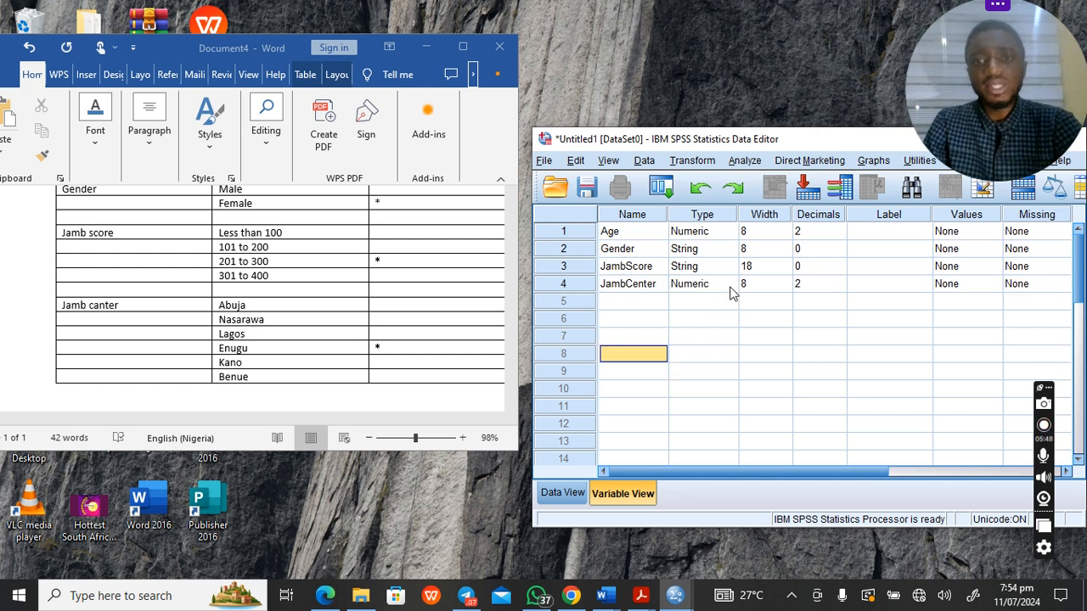
- Change the JambCenter variable's type to String with a width of 23 characters
click(728, 285)
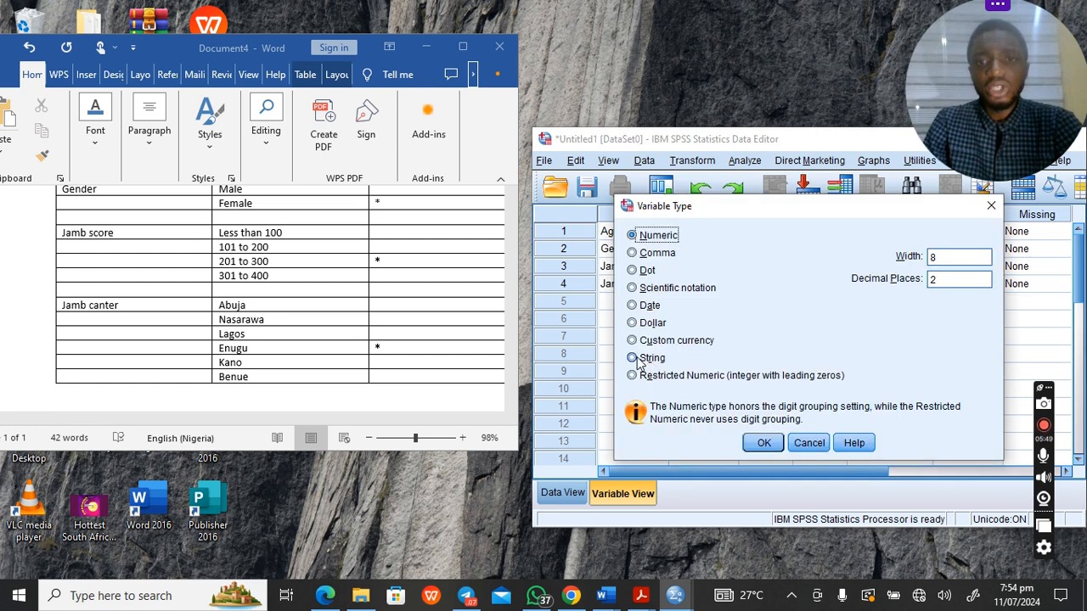
click(642, 360)
double_click(913, 257)
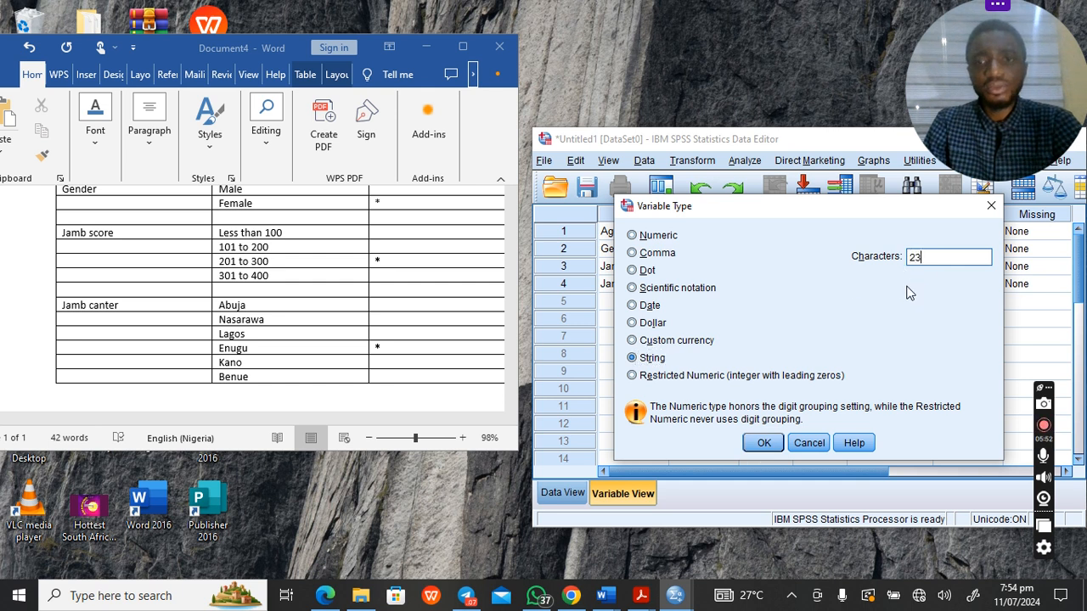
click(764, 442)
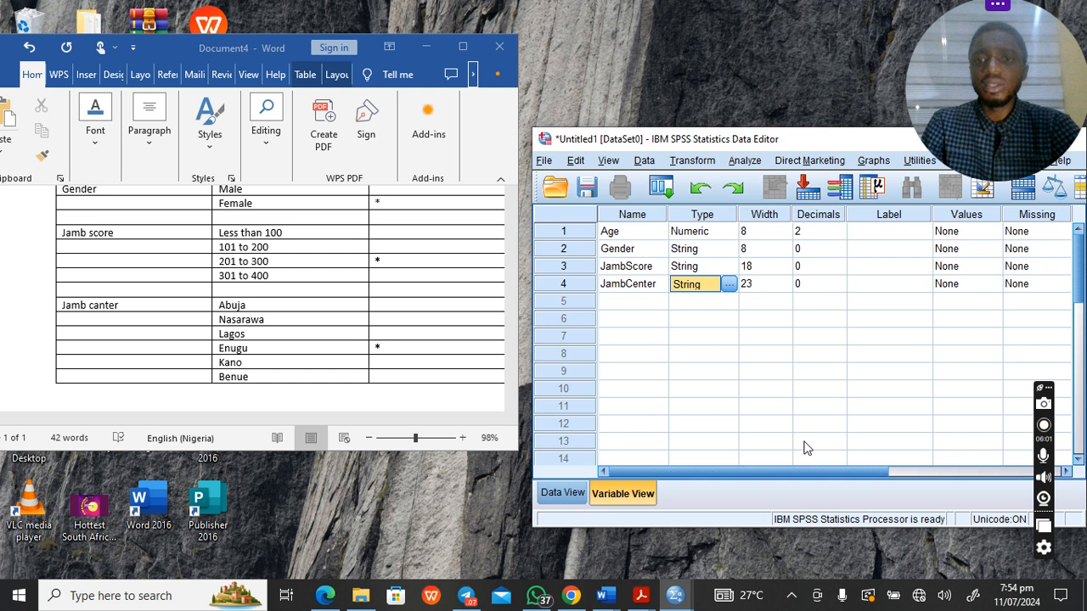
- Enlarge the SPSS window to full screen and switch to the Data View
drag(835, 142, 414, 133)
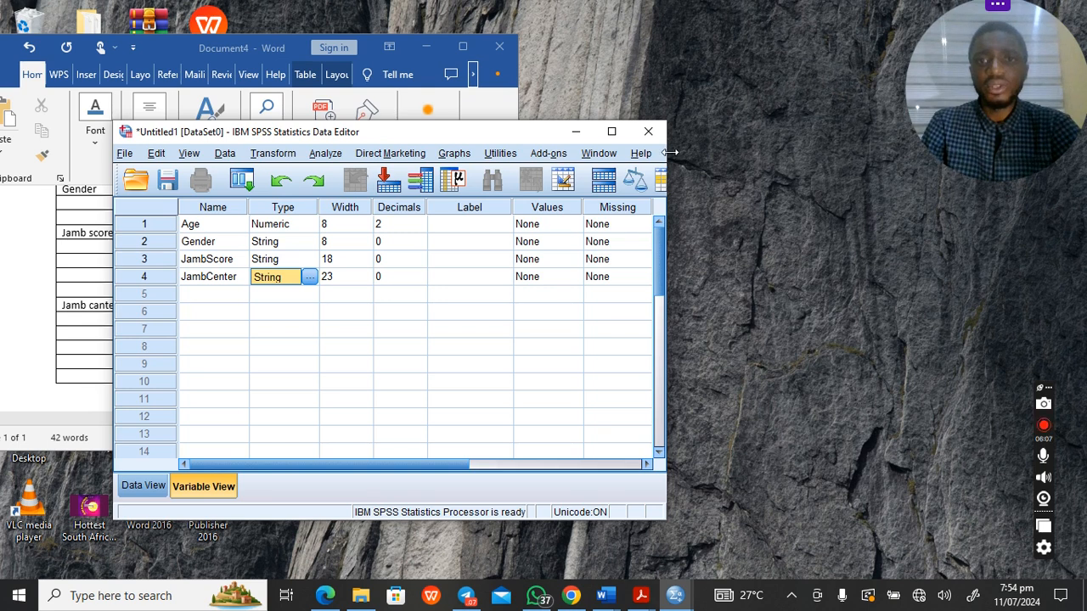
drag(670, 153, 870, 194)
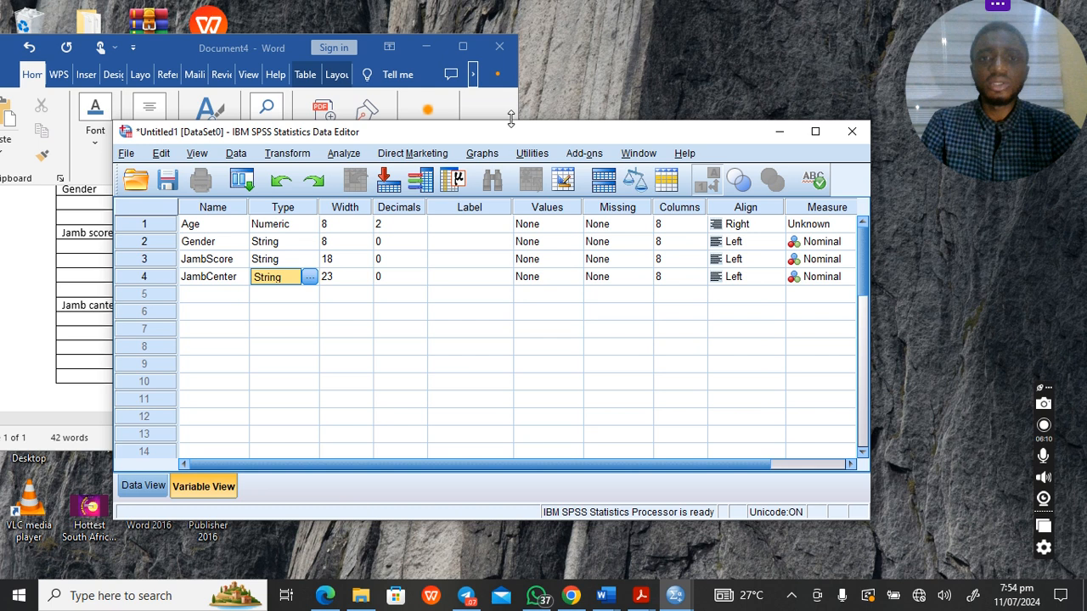
drag(511, 119, 508, 18)
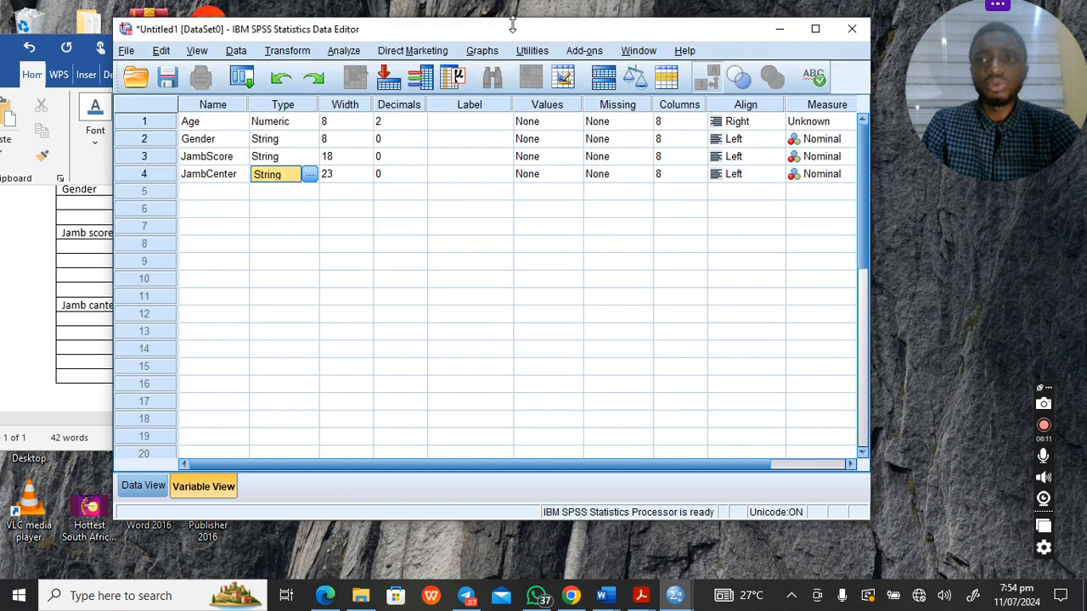
click(814, 33)
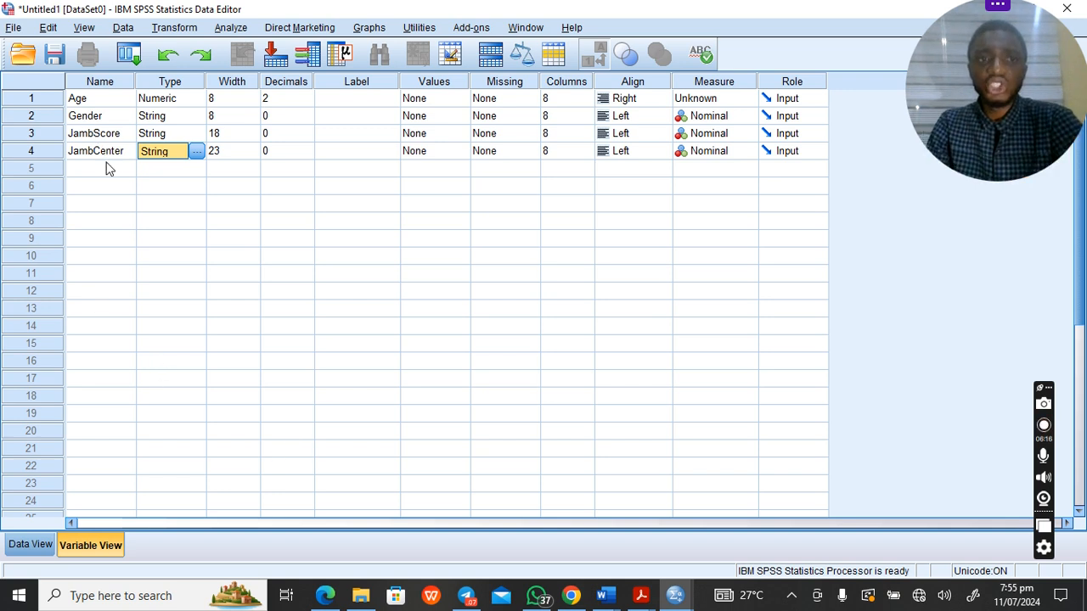
click(15, 550)
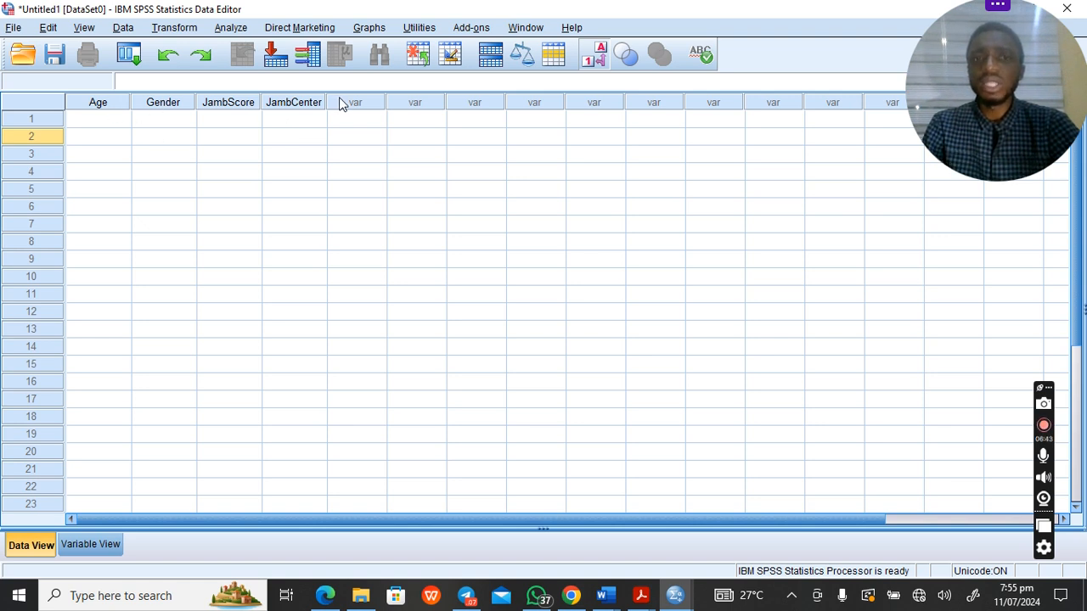
- Take the SPSS window out of full screen and place it beside the Word questionnaire table
drag(498, 17, 1012, 85)
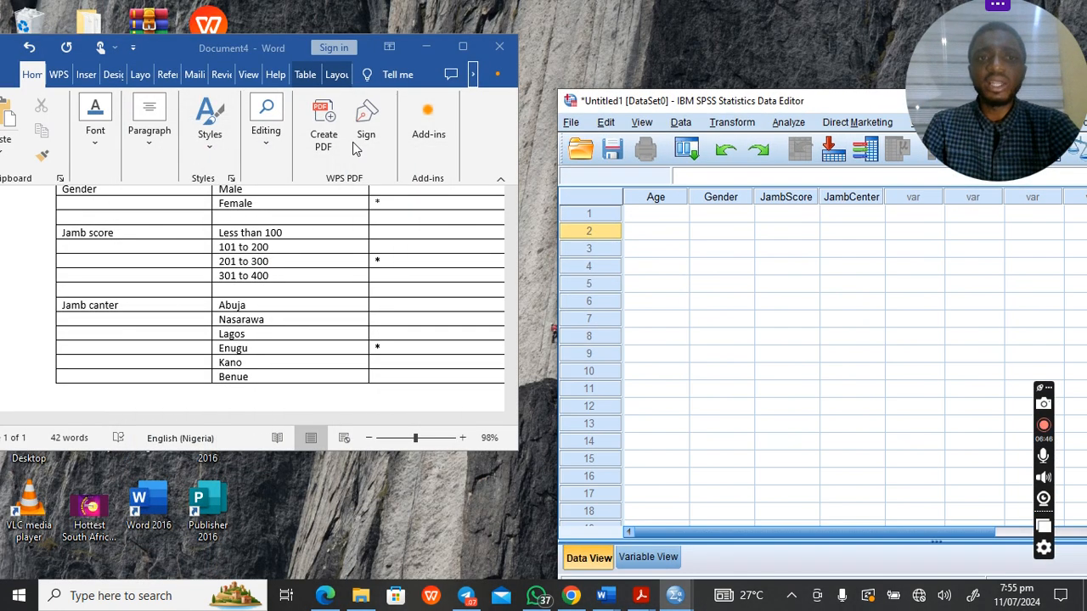
scroll(297, 265, up, 2)
scroll(267, 226, up, 1)
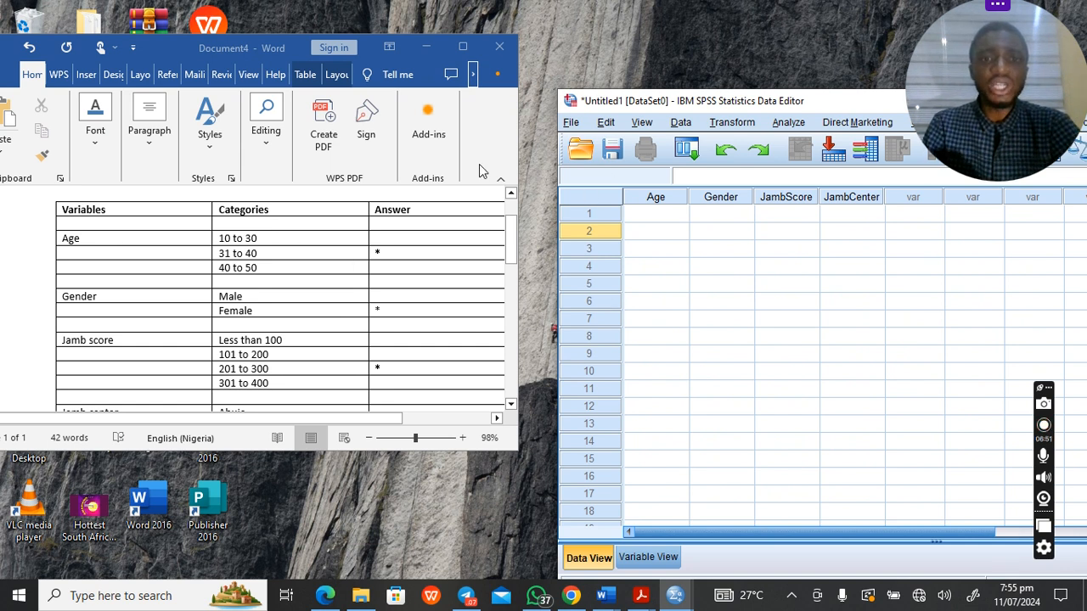
- Try to enter "31 to 40" as the Age value of the first case in the Data View
click(606, 212)
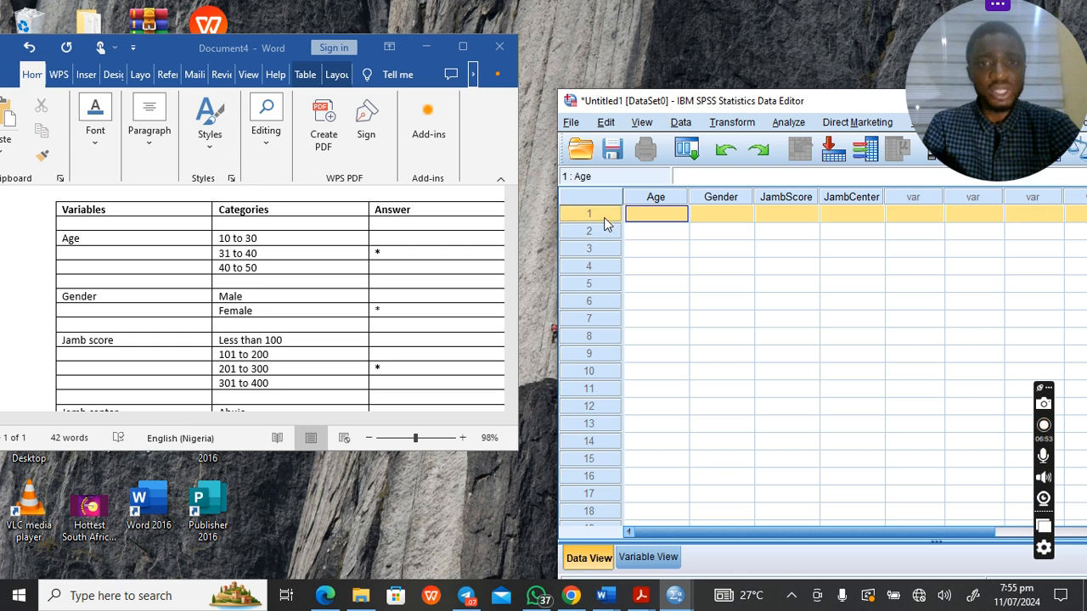
click(671, 269)
click(658, 218)
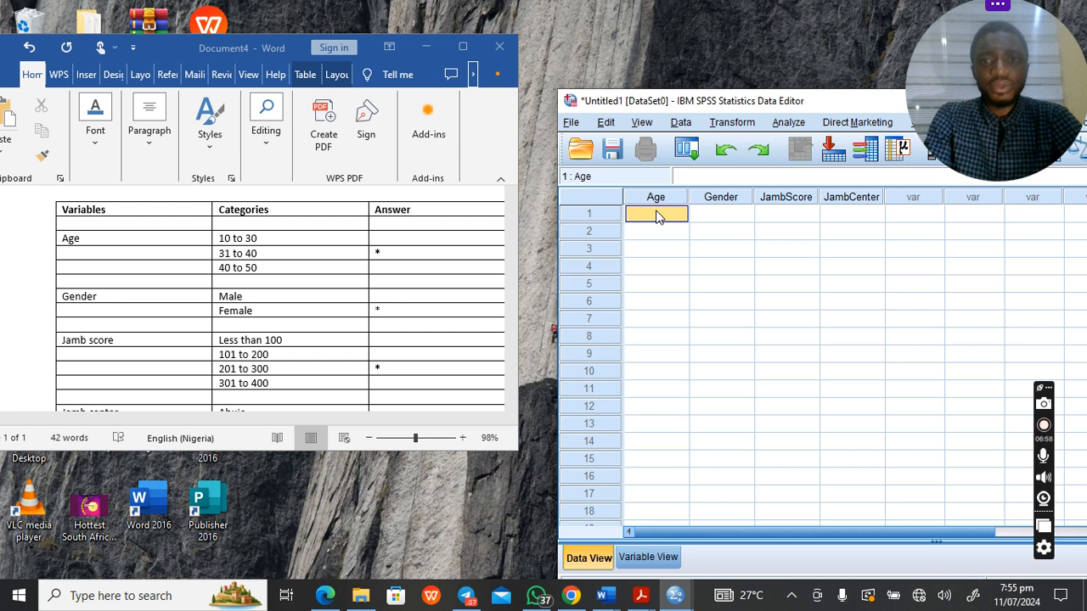
double_click(657, 214)
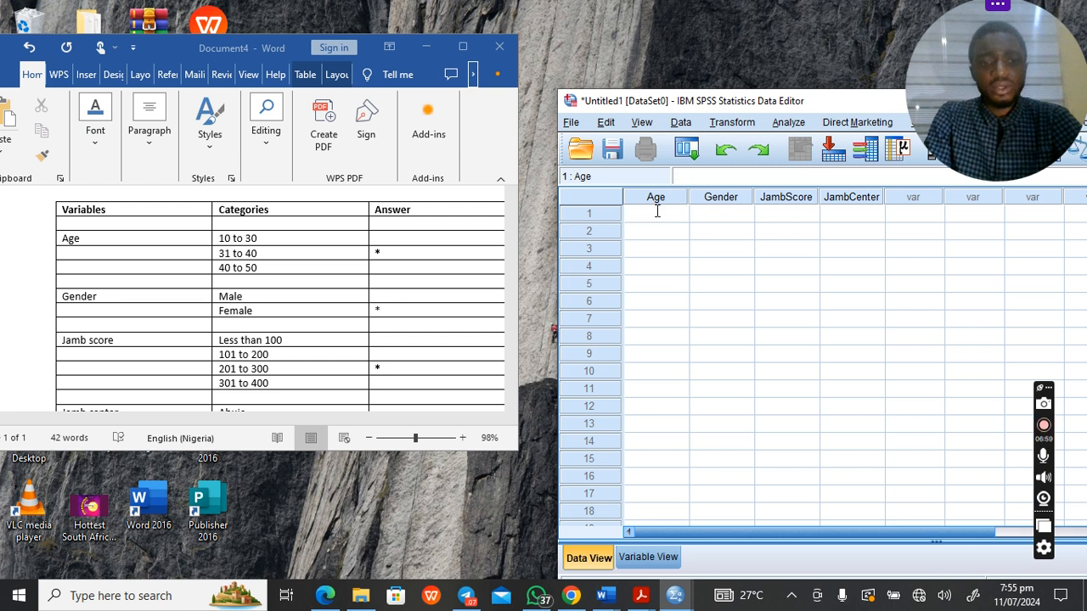
text(31 to 40)
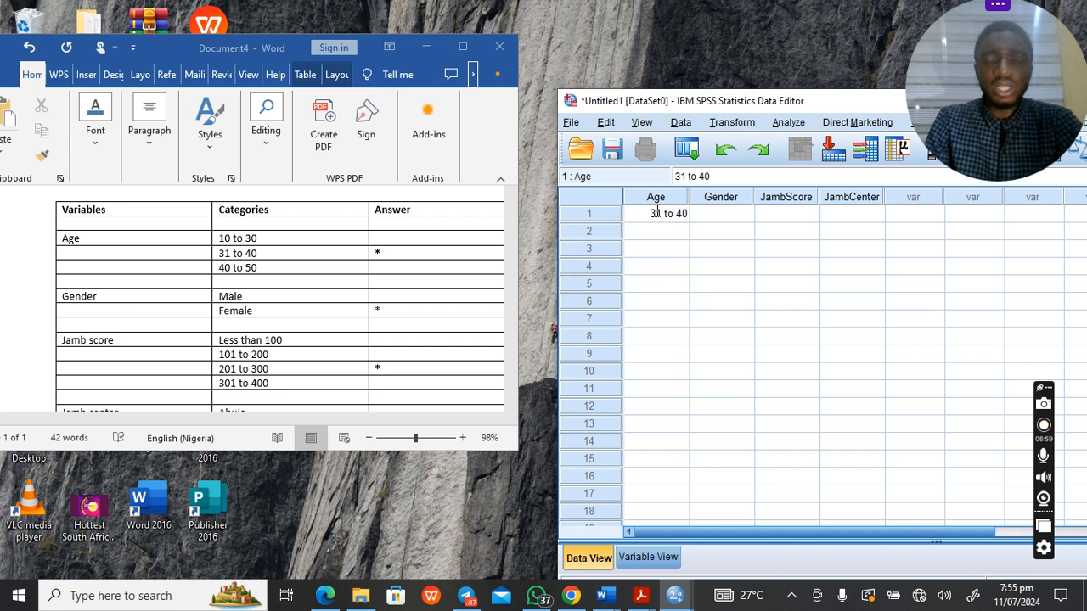
click(745, 266)
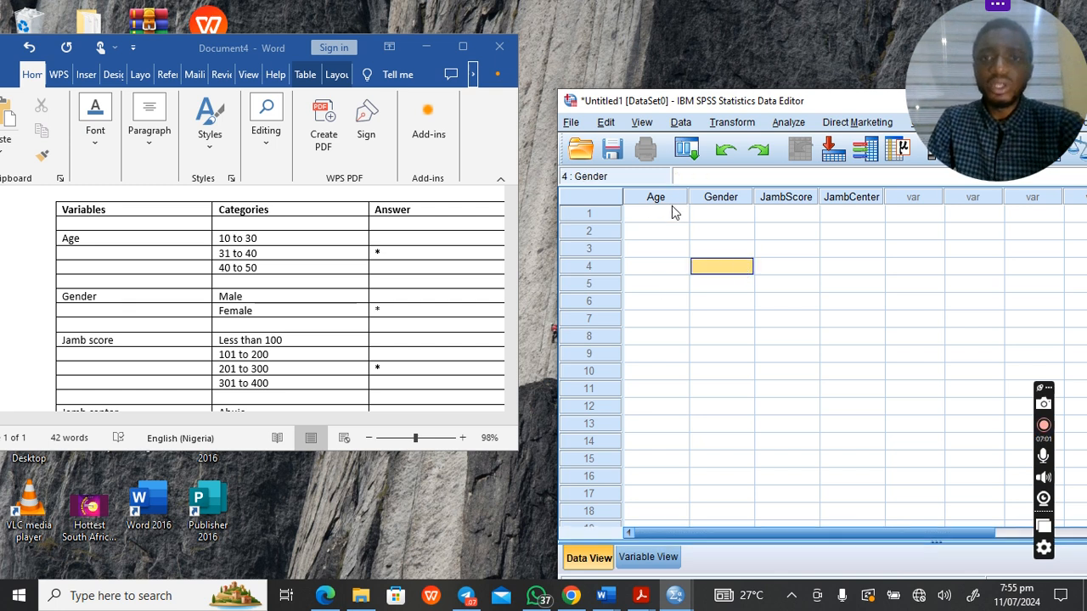
- Change the Age variable's type to String with a width of 28 characters
click(669, 214)
double_click(667, 202)
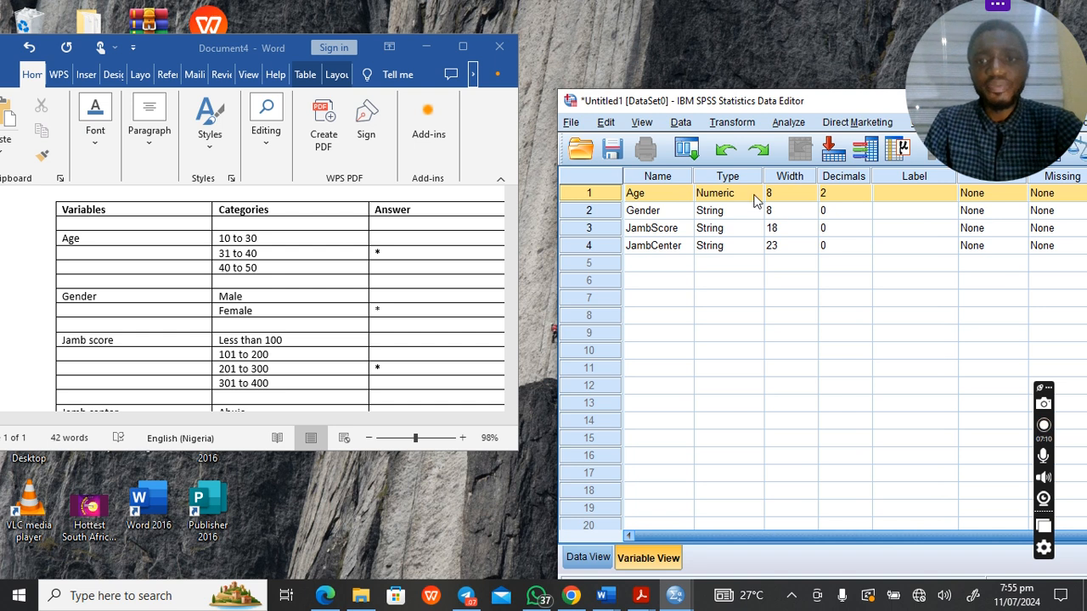
click(753, 196)
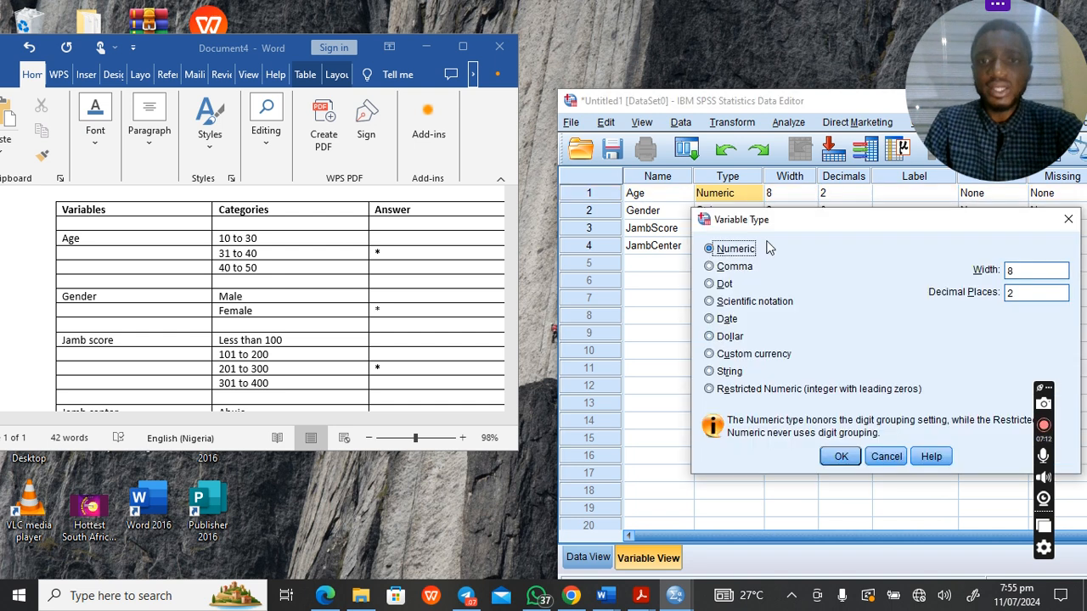
click(710, 371)
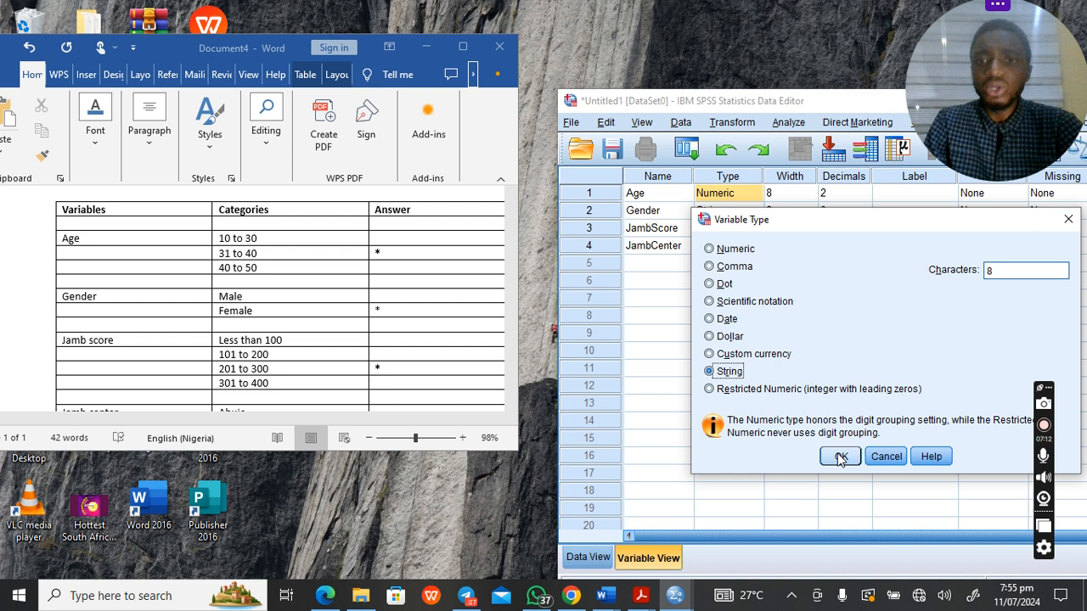
click(988, 271)
text(2)
click(835, 456)
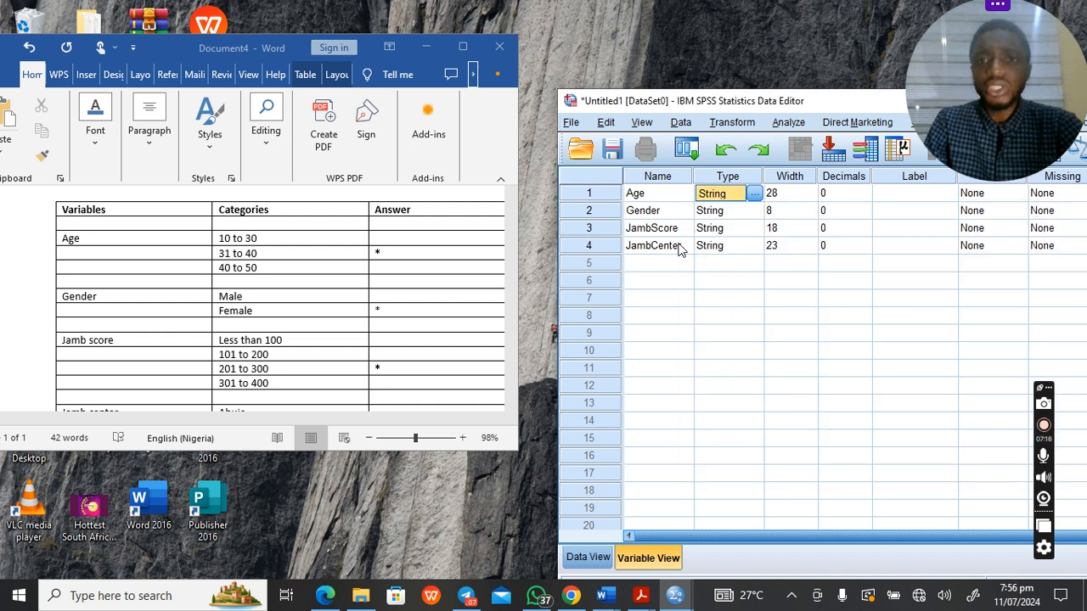
- Return to the Data View and select the Age cell of the first case
click(605, 557)
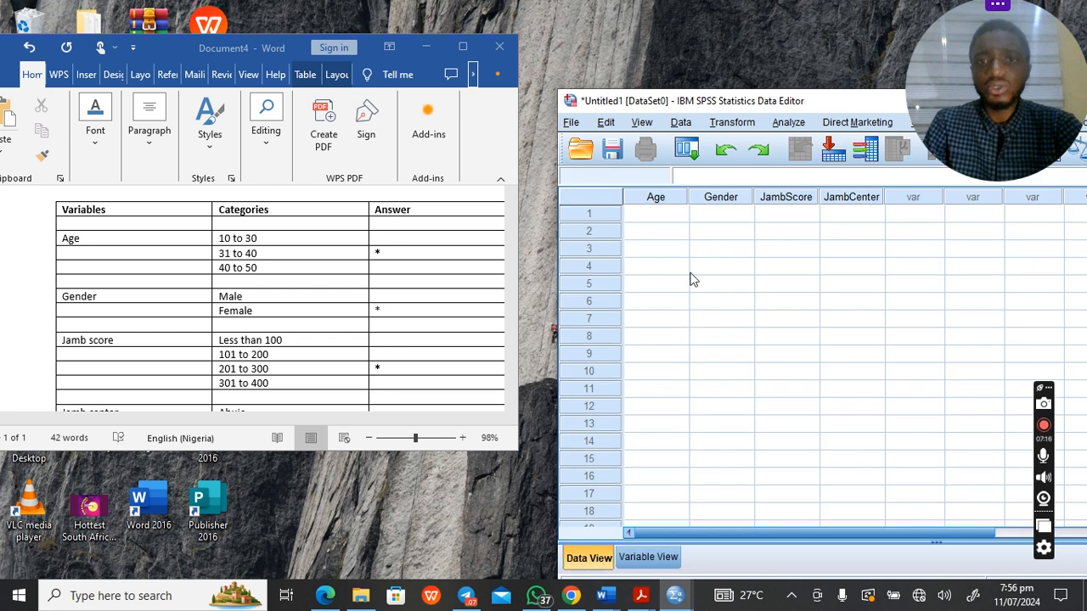
click(657, 214)
text(31)
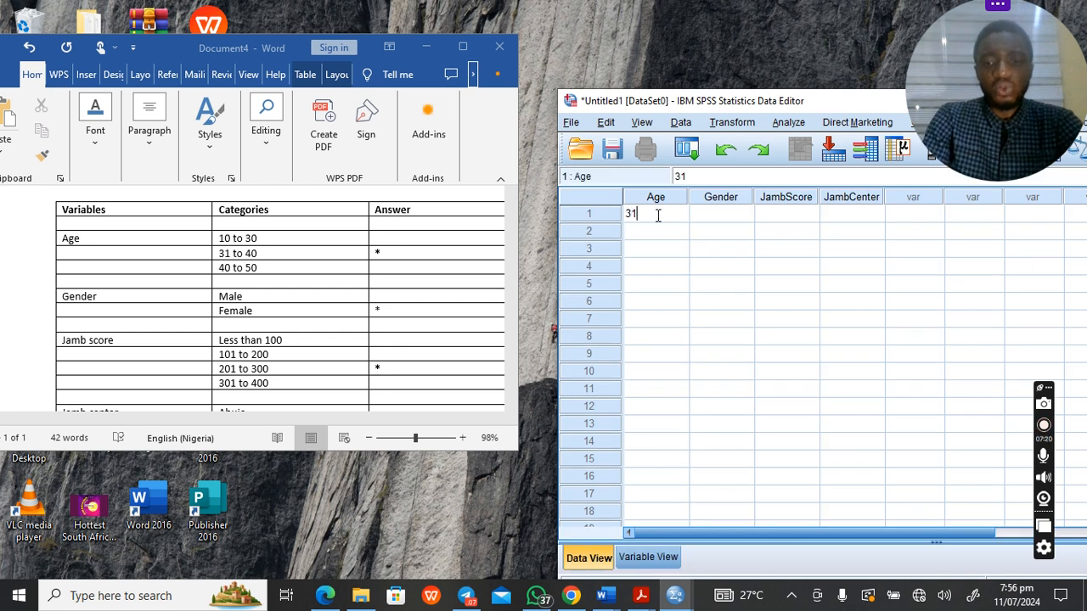
text( to 4)
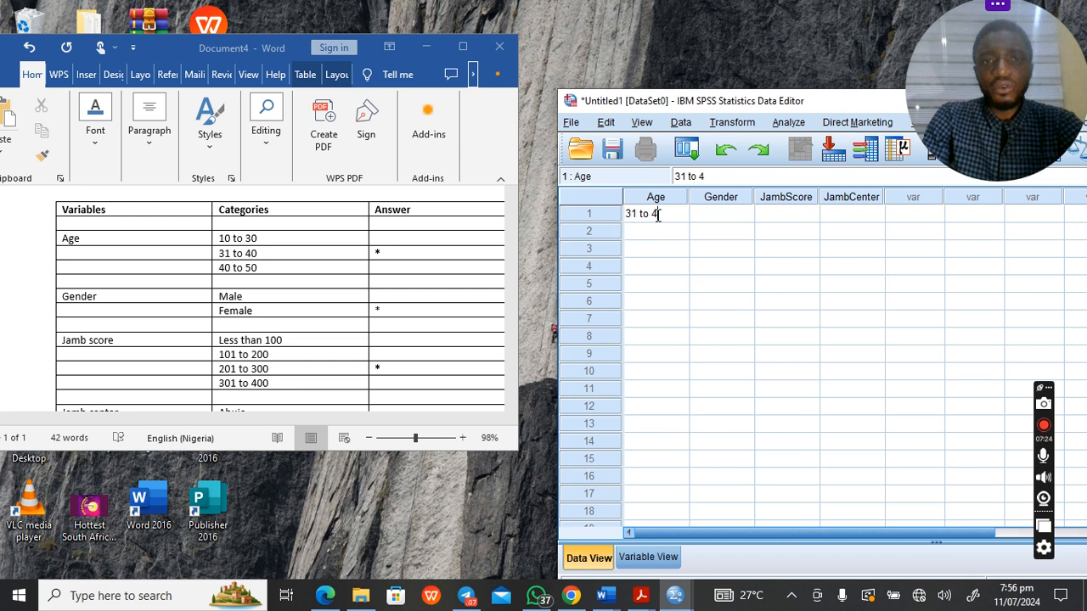
key(BackSpace)
key(BackSpace)
key(BackSpace)
key(BackSpace)
key(BackSpace)
key(BackSpace)
key(BackSpace)
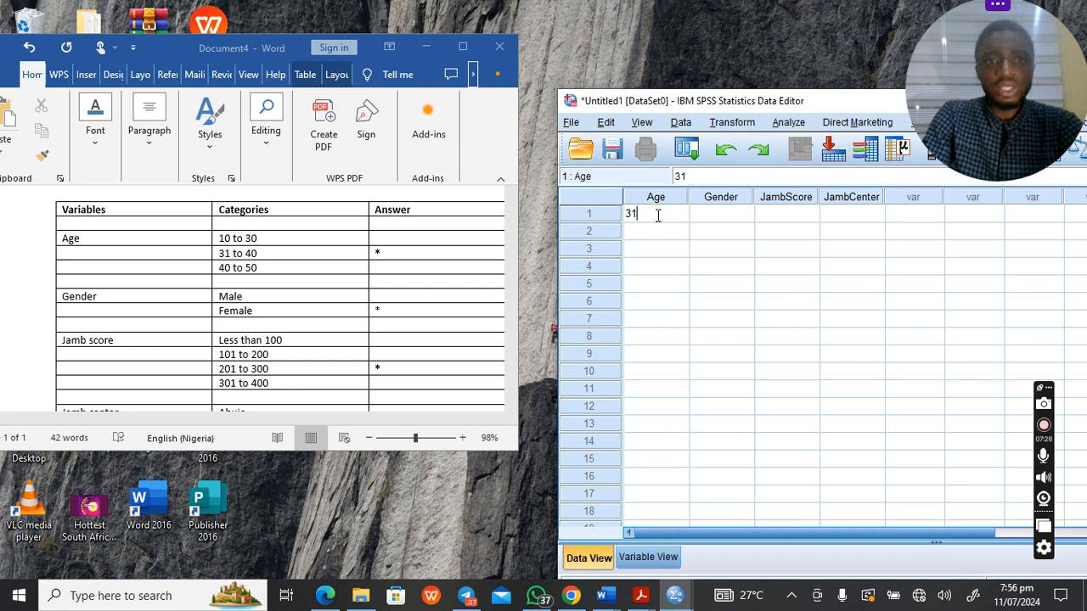
text(1)
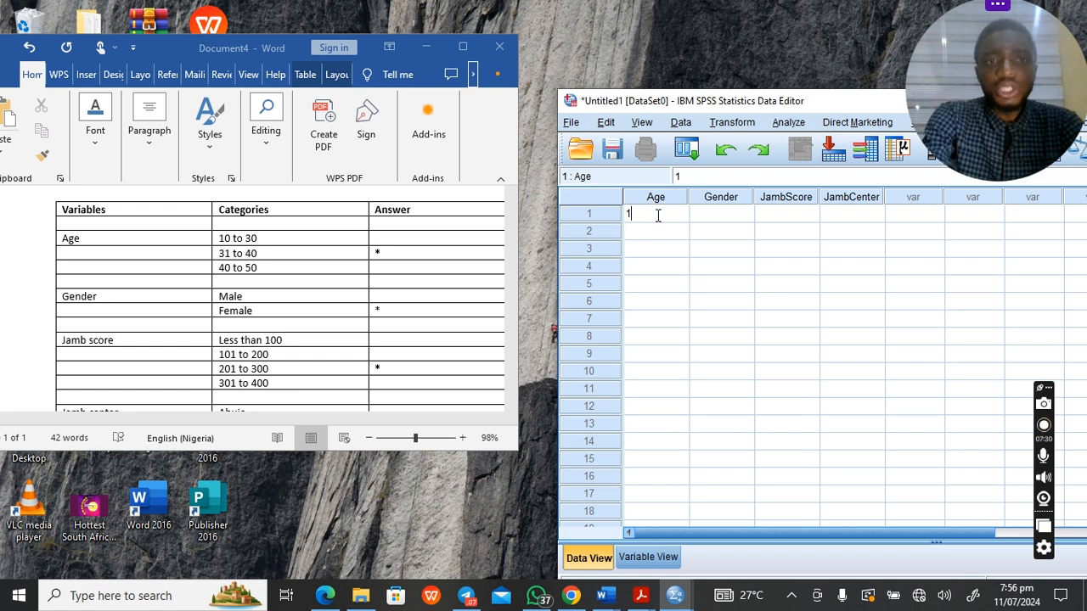
text(31)
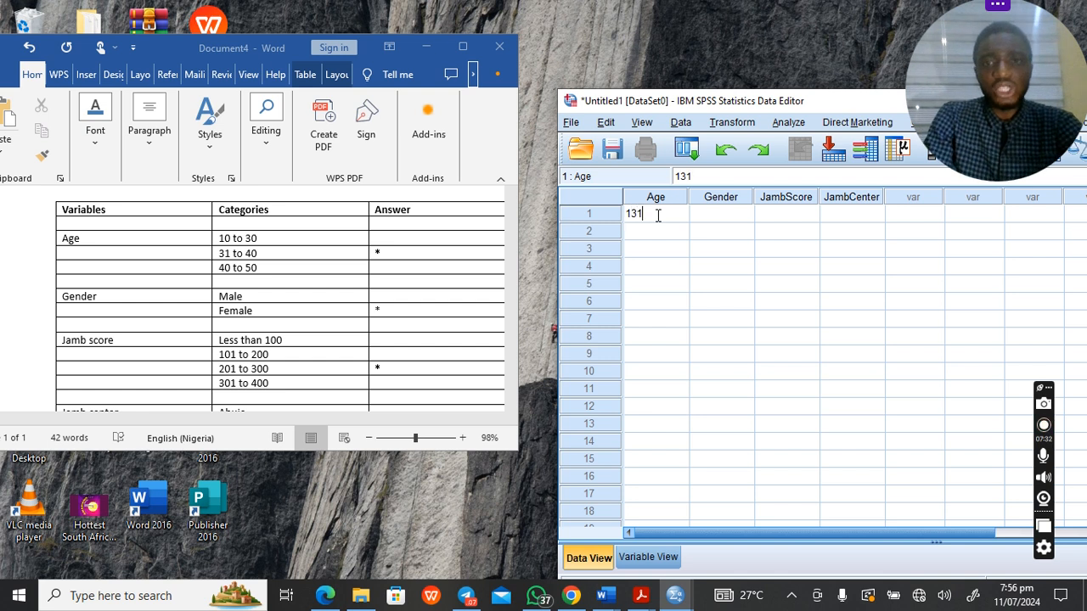
key(BackSpace)
key(BackSpace)
key(BackSpace)
- Enter "31 to 40" as the first case's Age and "Female" as its Gender
text(3)
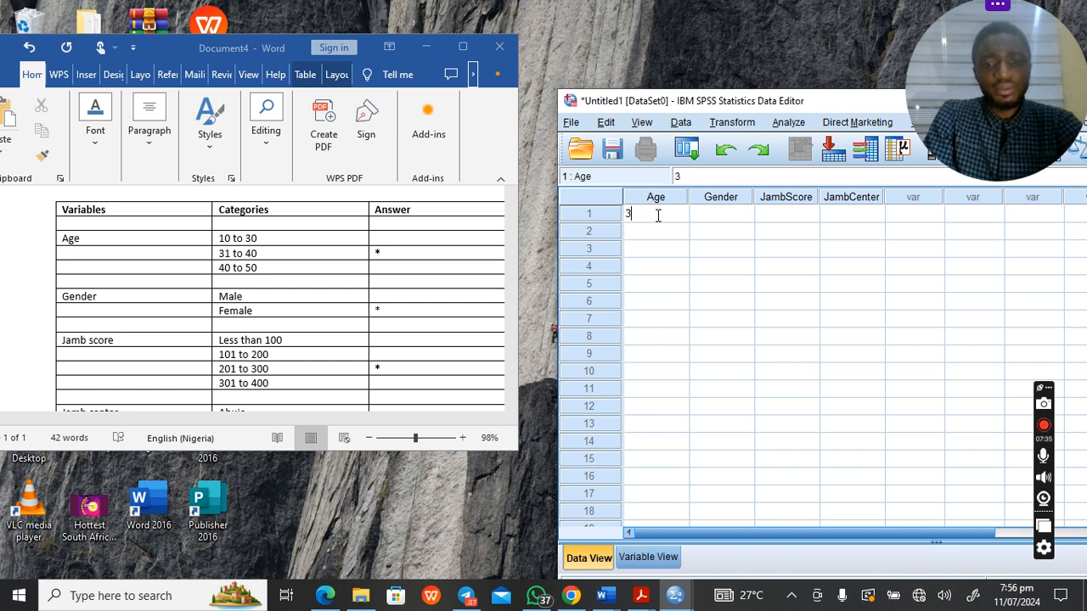
text(1 to 40)
click(693, 255)
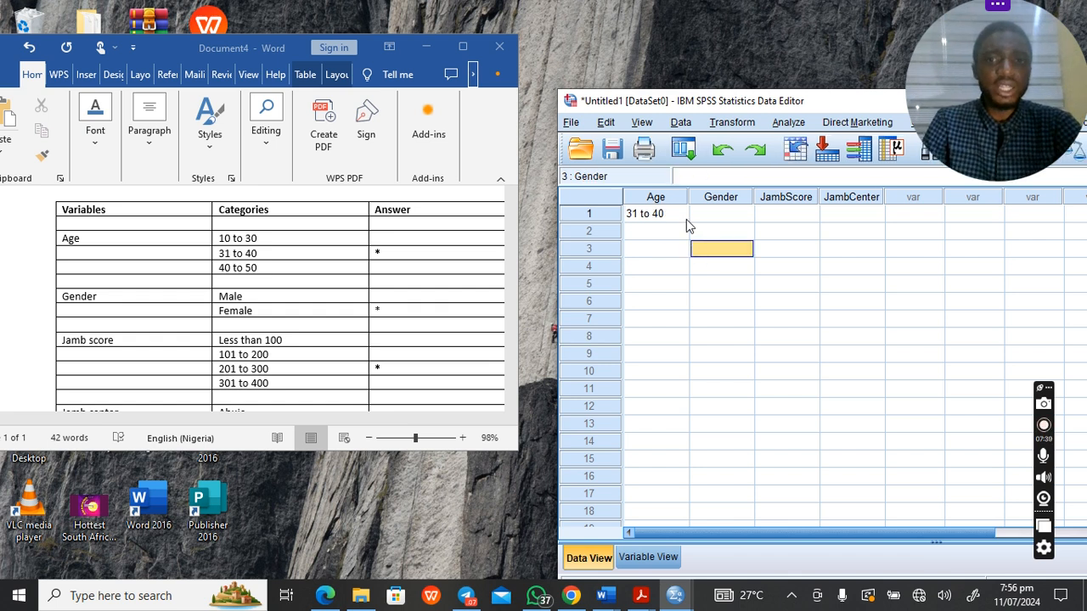
click(739, 220)
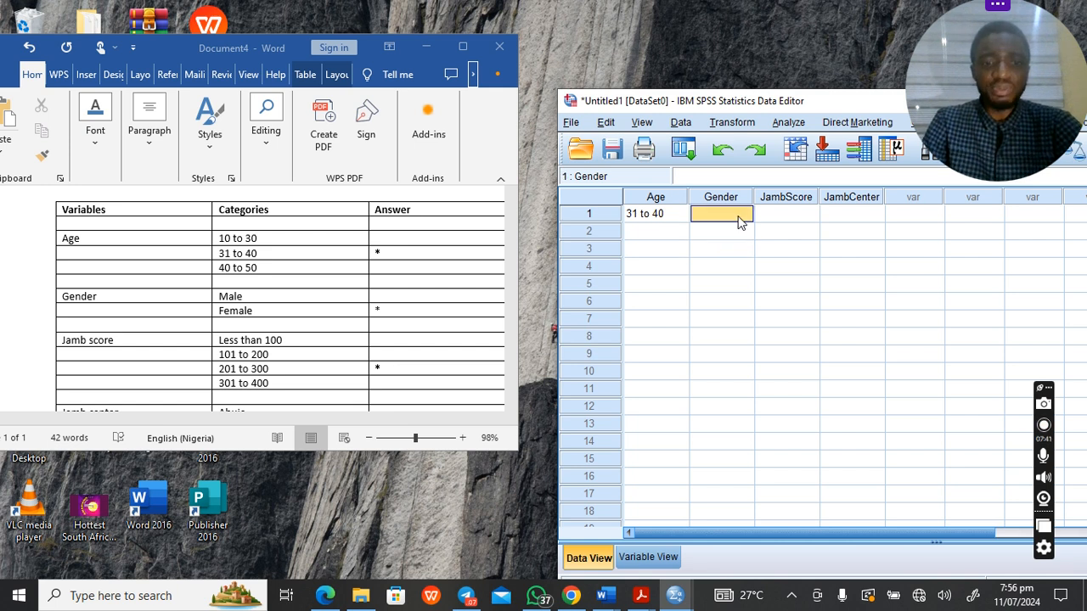
text(Female)
- Enter "201 to 300" as the first case's JambScore and "Enugu" as its JambCenter, following the marked answers in the Word table
click(810, 211)
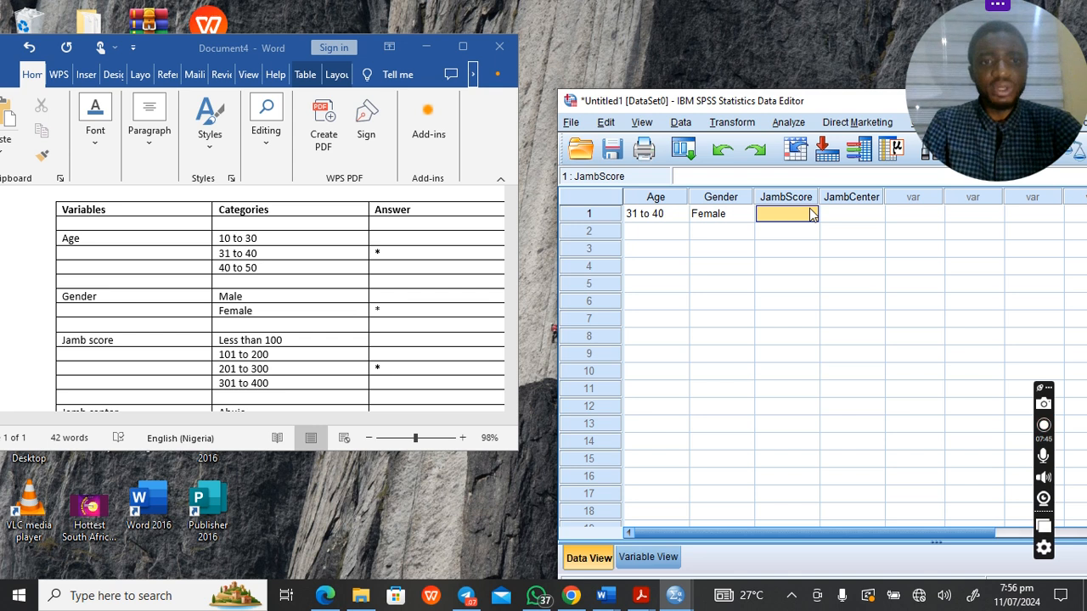
text(2)
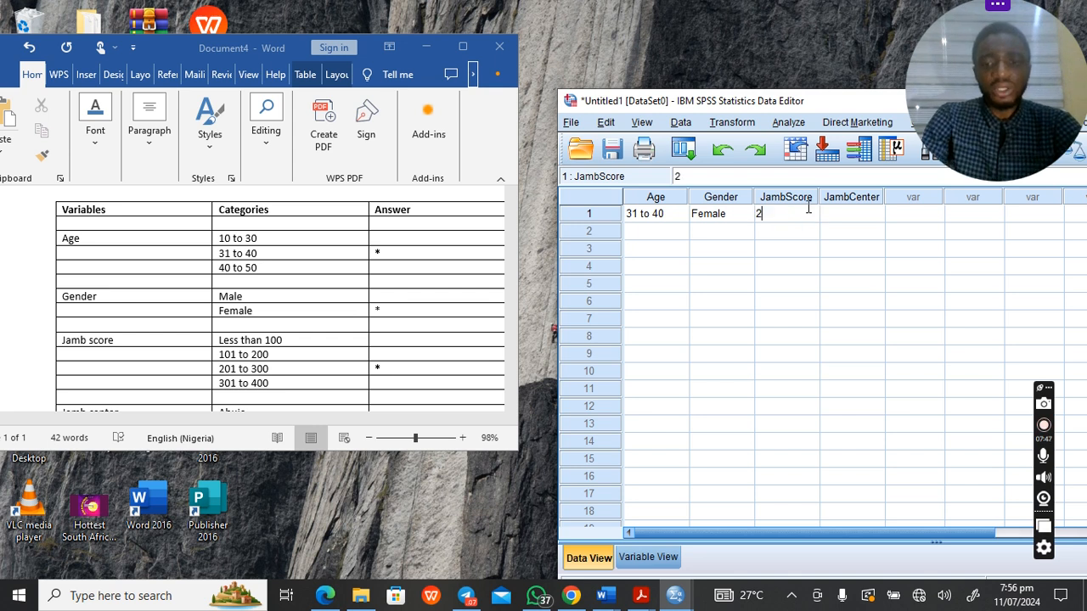
text(01 to 300)
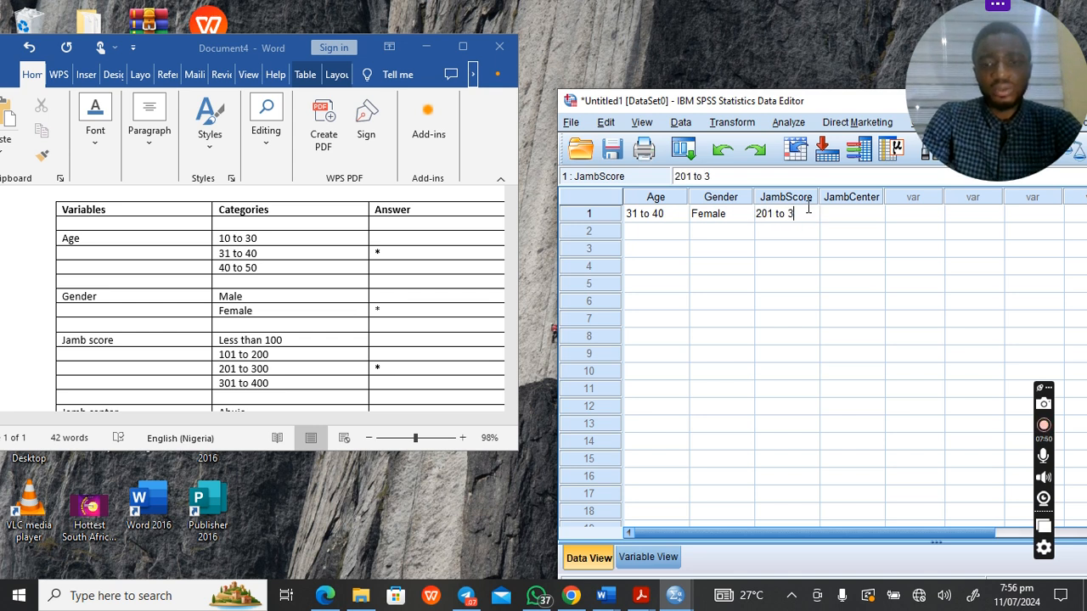
click(848, 217)
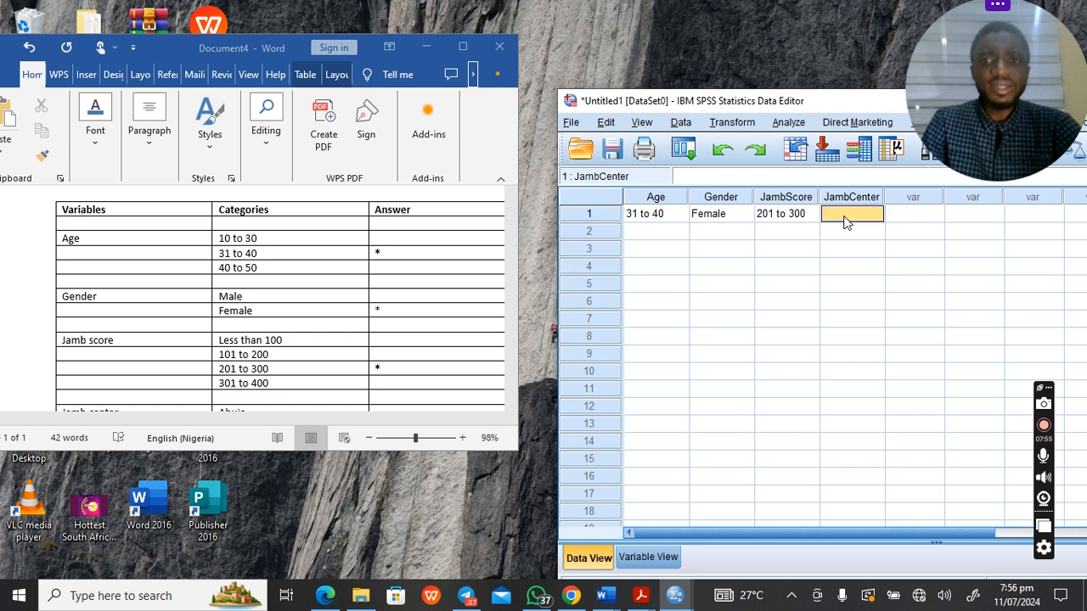
scroll(161, 367, down, 2)
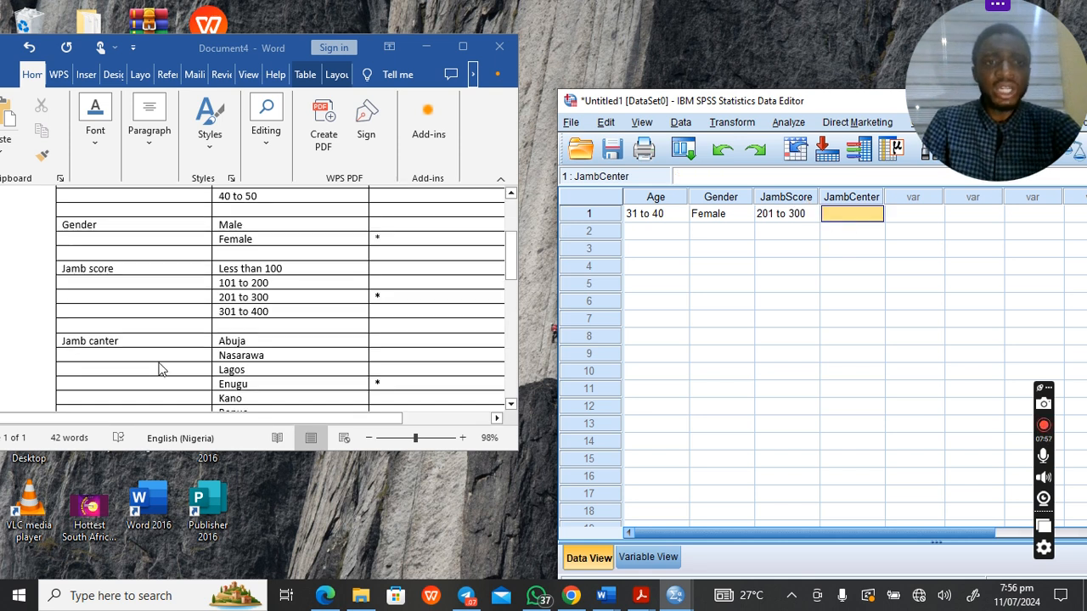
scroll(161, 367, down, 1)
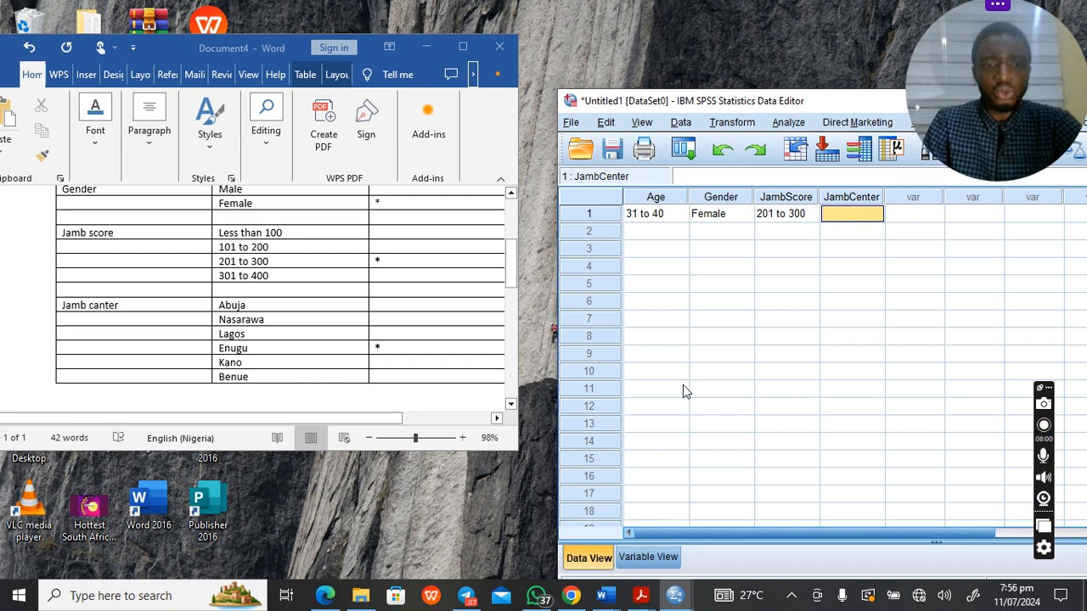
text(Enu)
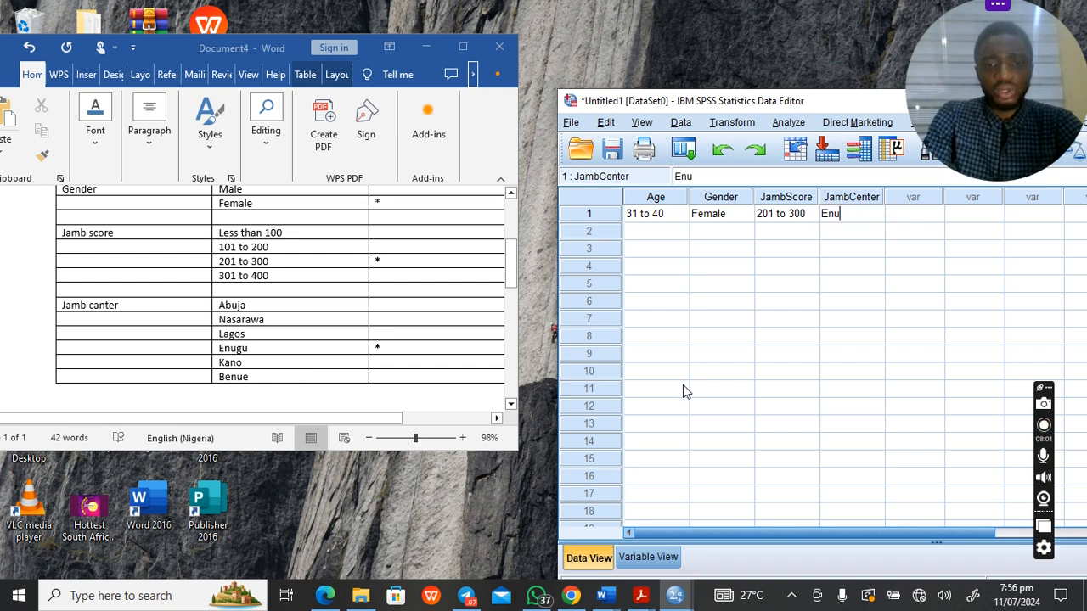
text(gu)
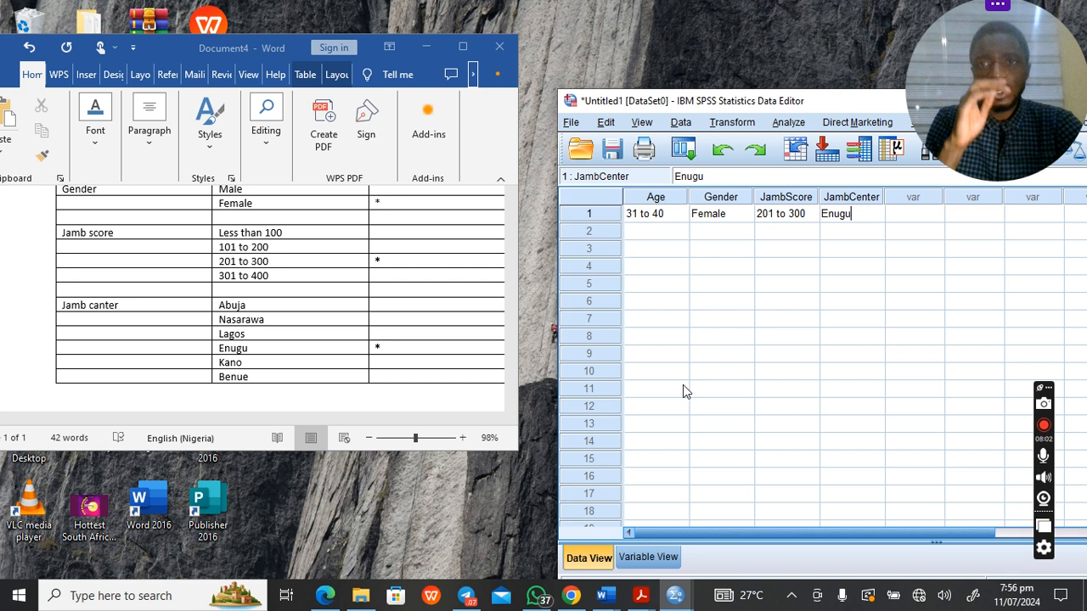
click(921, 303)
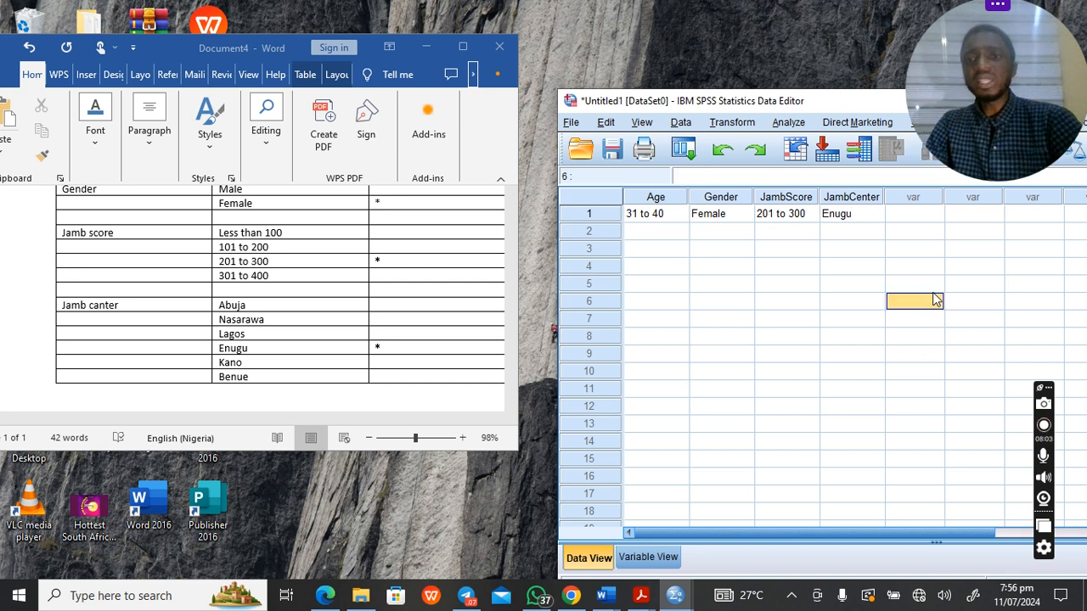
- In the Word questionnaire table, move the Age answer asterisk from 31 to 40 to the 10 to 30 category
scroll(424, 345, up, 3)
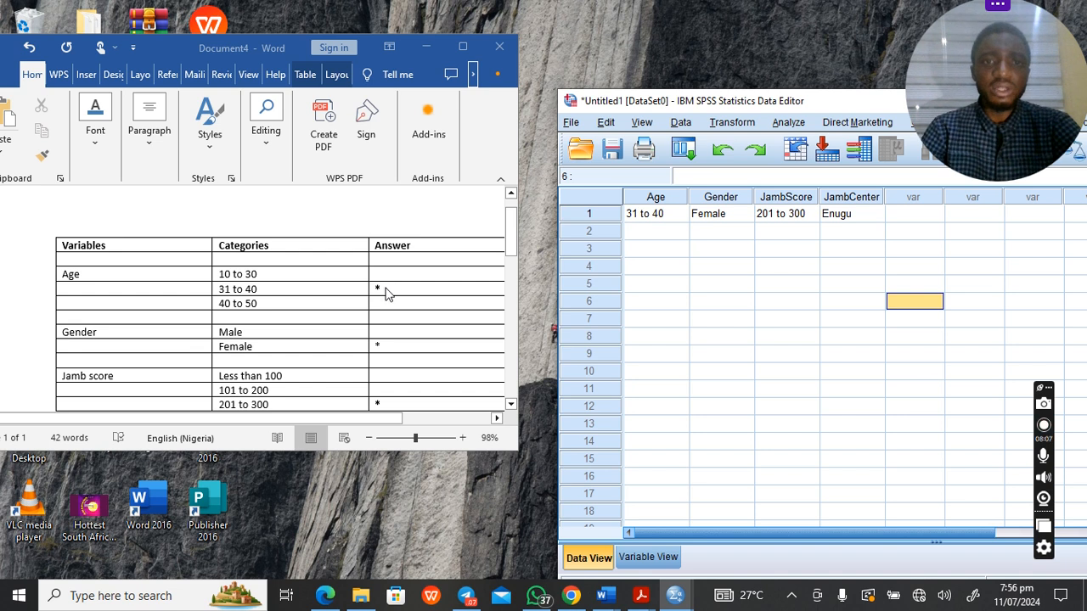
drag(386, 290, 373, 291)
key(ctrl+c)
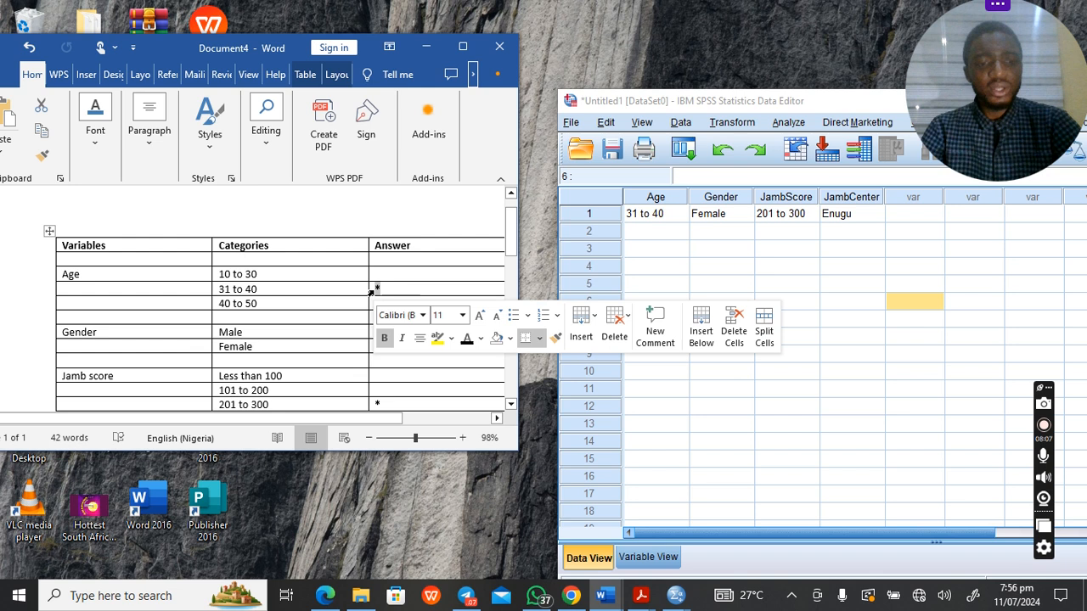
key(Delete)
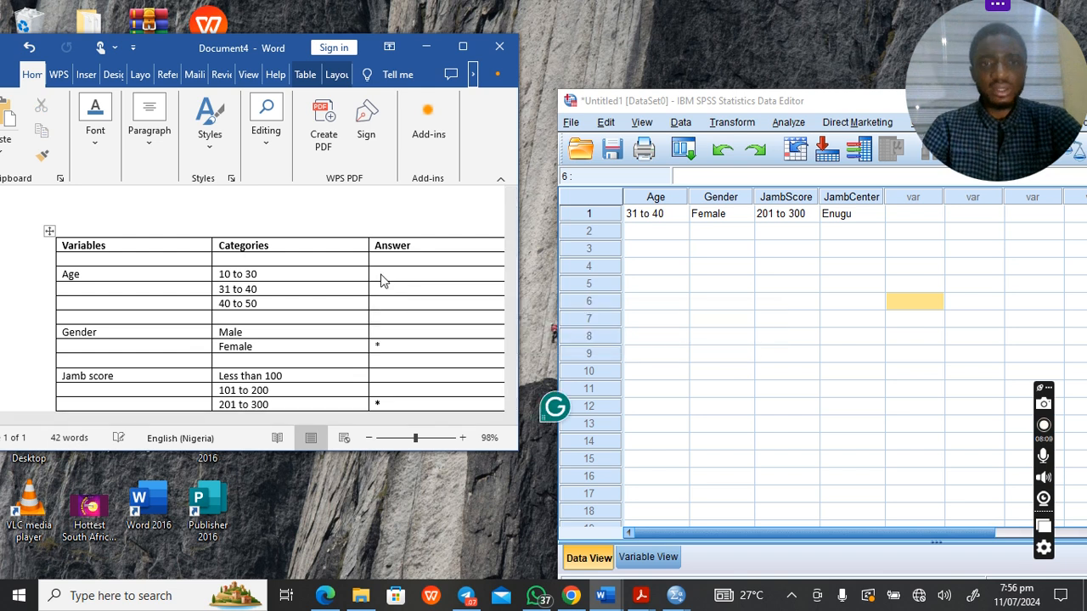
click(381, 282)
key(ctrl+v)
scroll(394, 321, down, 1)
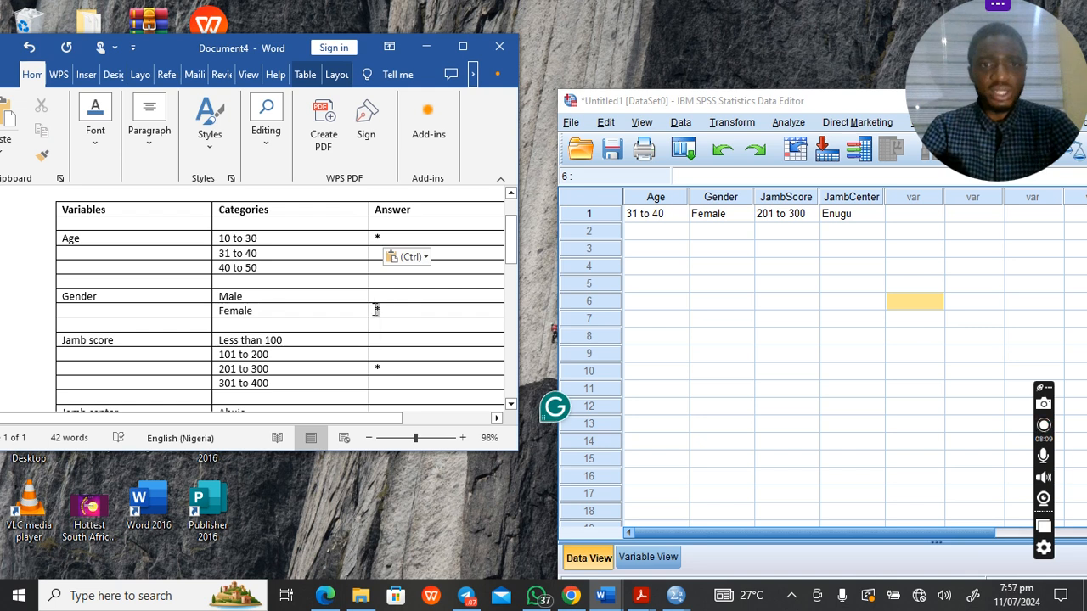
- Move the Gender answer asterisk from Female to Male in the questionnaire table
click(387, 296)
scroll(389, 294, down, 2)
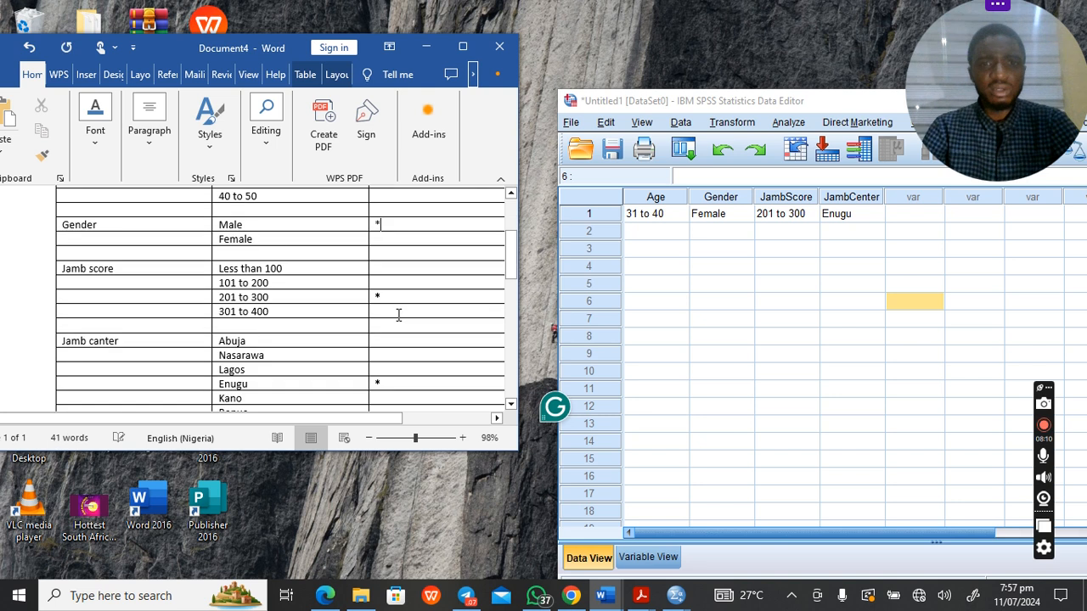
key(ctrl+v)
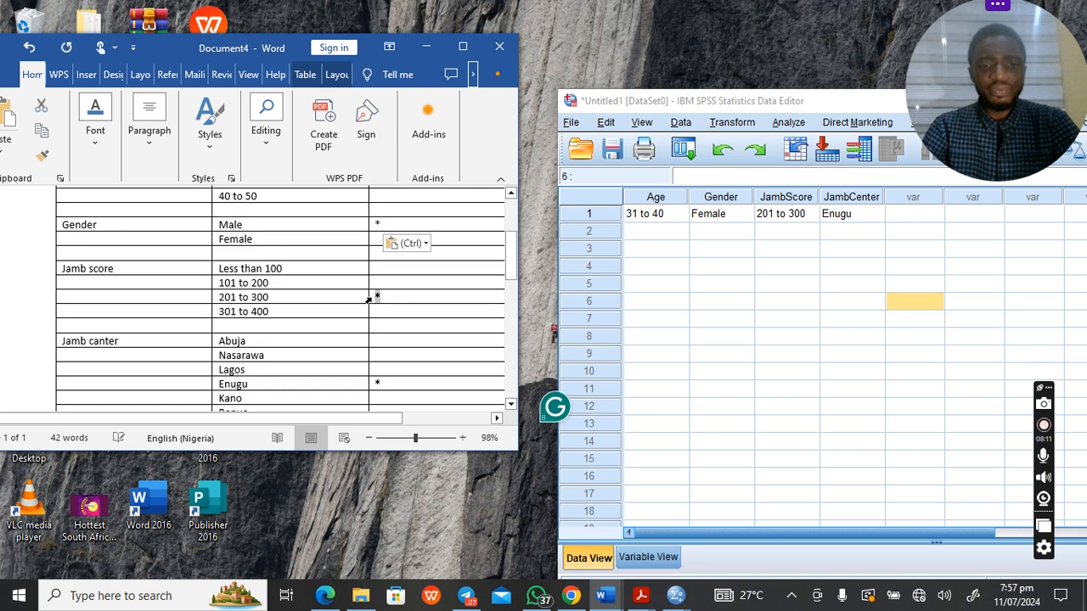
- Move the Jamb score asterisk from 201 to 300 to Less than 100, and the Jamb canter asterisk from Enugu to Abuja
key(BackSpace)
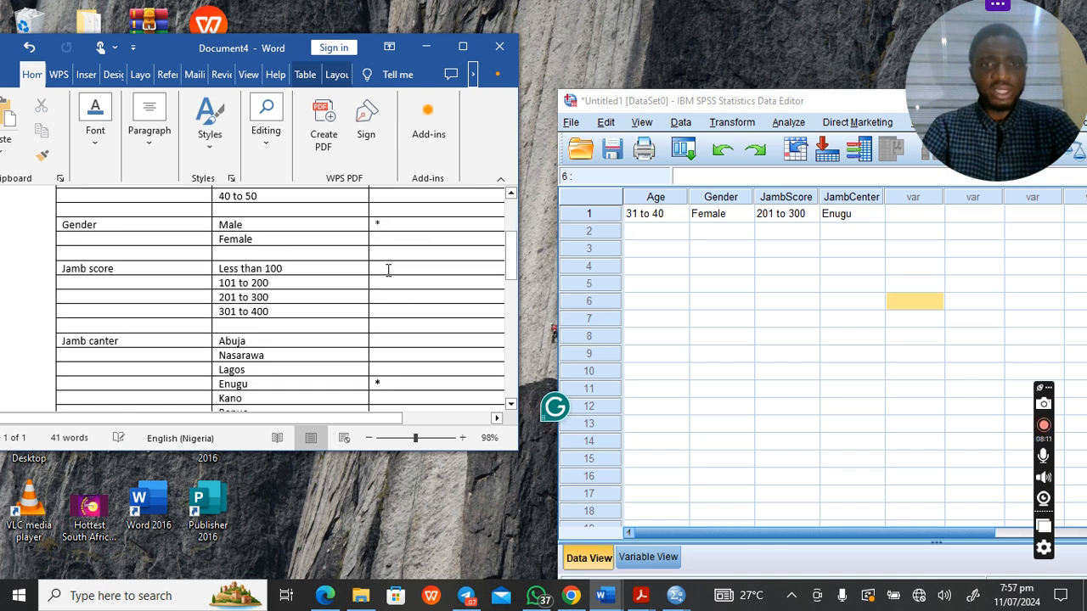
click(388, 267)
scroll(388, 268, down, 2)
key(ctrl+v)
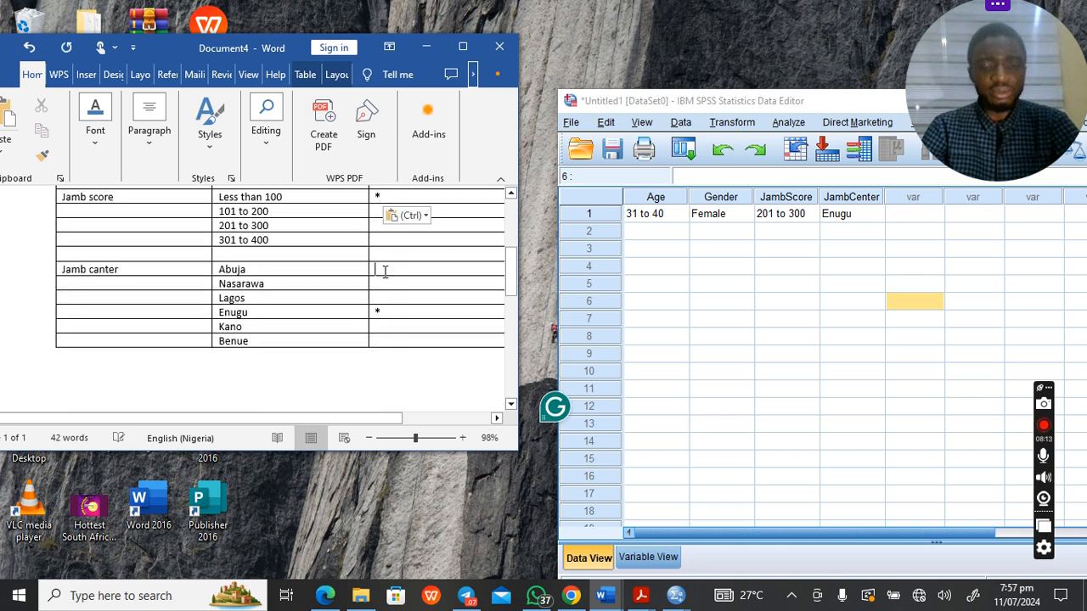
click(386, 270)
key(ctrl+v)
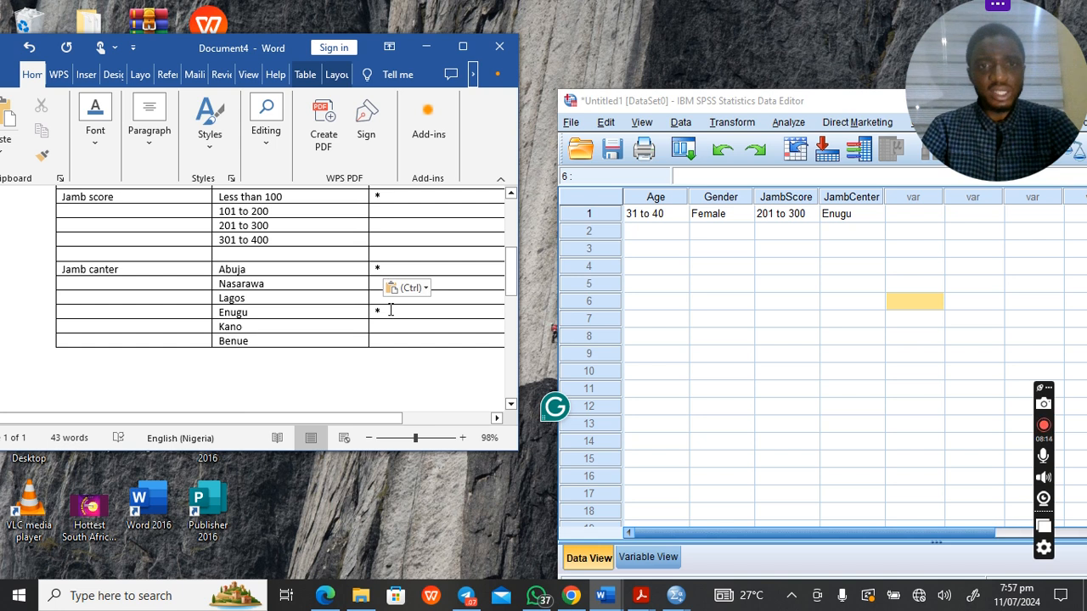
- In the SPSS Data View, enter "10 to 30" as the Age value of the second case
scroll(393, 357, up, 4)
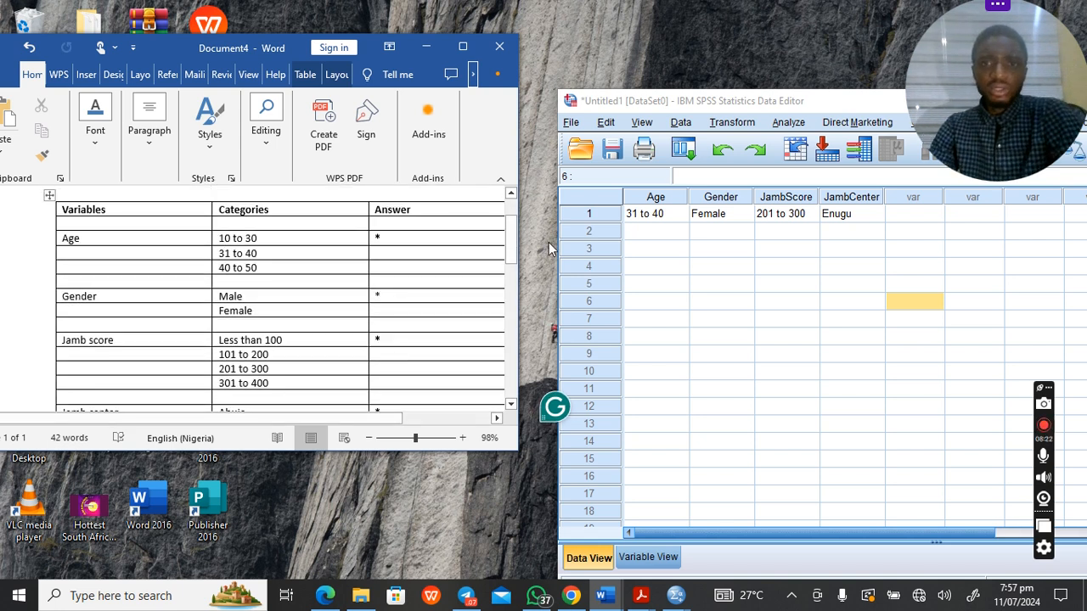
click(650, 233)
text(10)
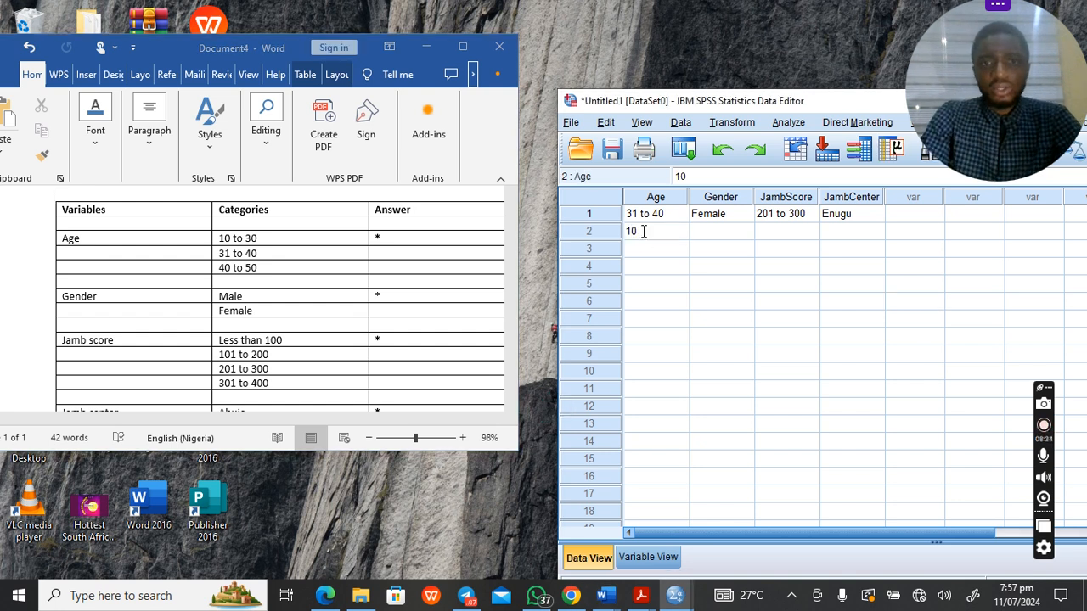
text( to)
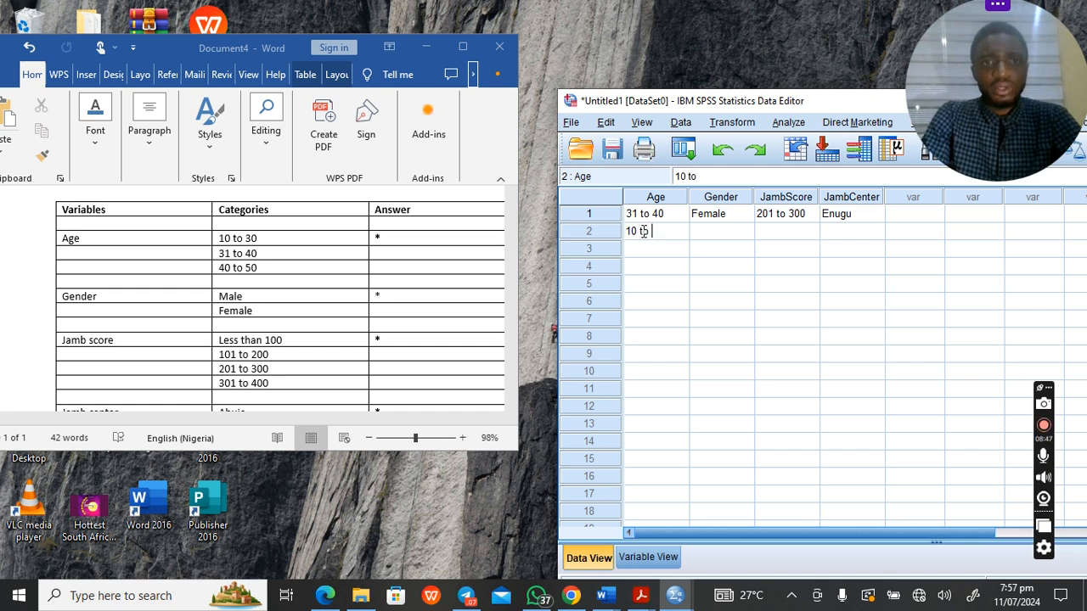
text( 30)
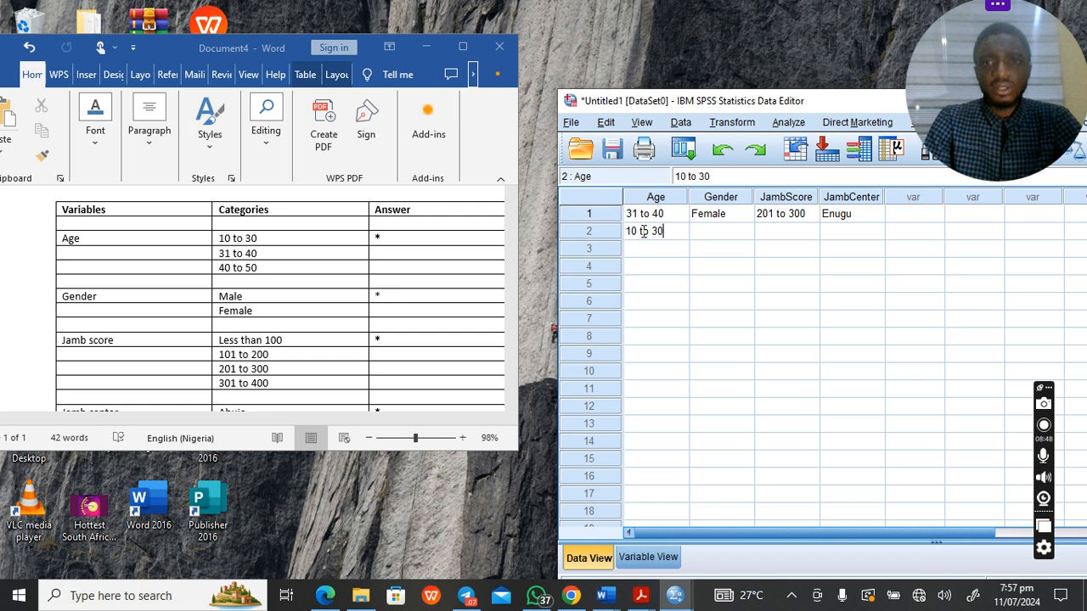
- For the second case, enter "Male" as the Gender value and "Less than 100" as the JambScore value
click(730, 235)
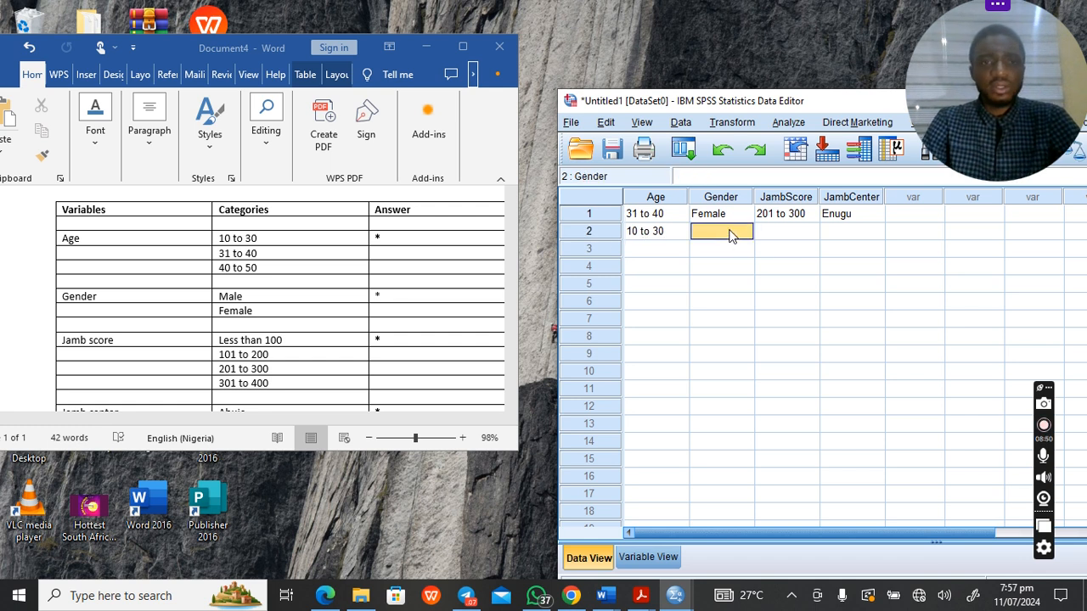
text(Male)
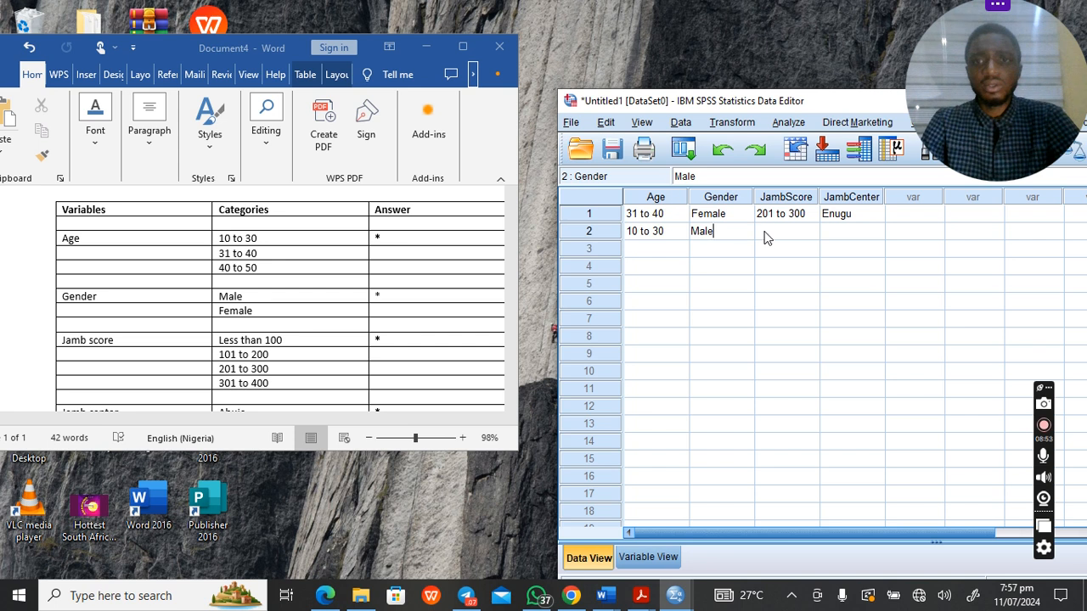
click(764, 236)
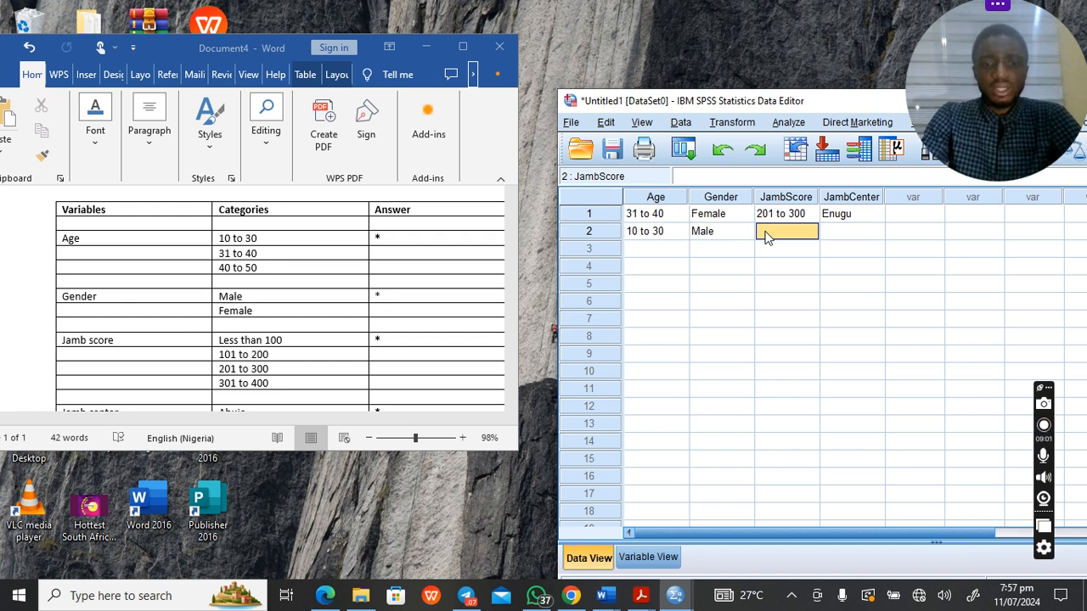
text(Less)
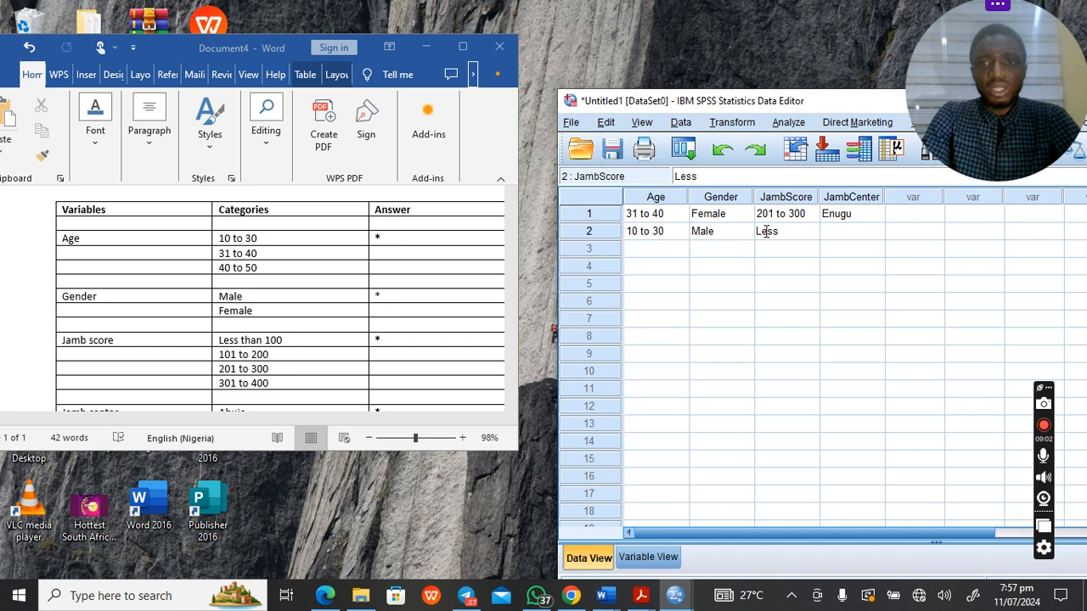
text( than 100)
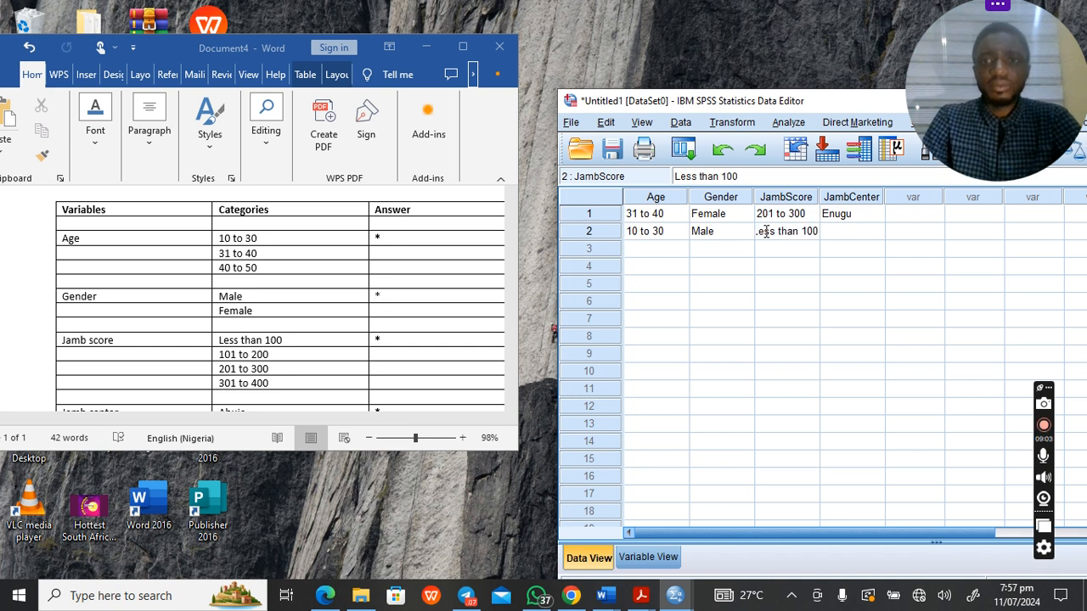
- Check the marked Jamb canter answer in the Word table and enter "Abuja" as the second case's JambCenter value
click(875, 233)
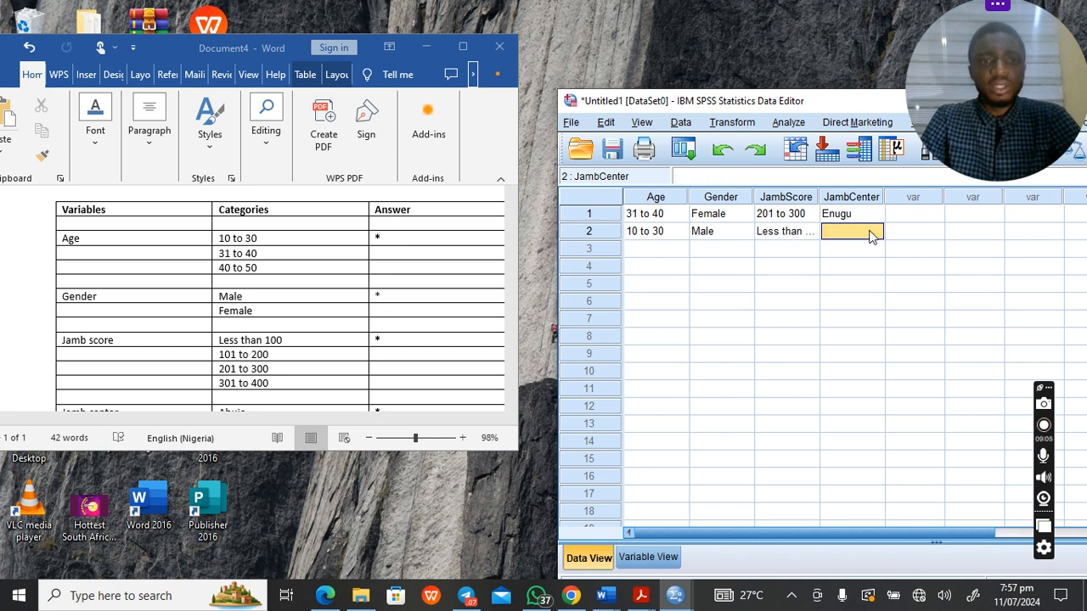
scroll(340, 315, down, 3)
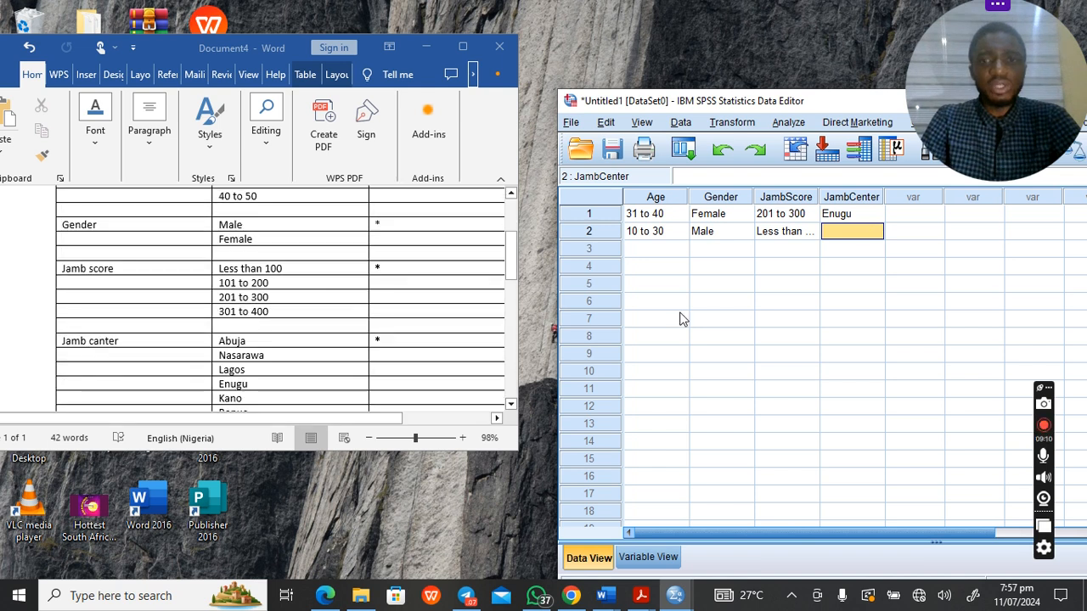
double_click(875, 235)
text(Abuja)
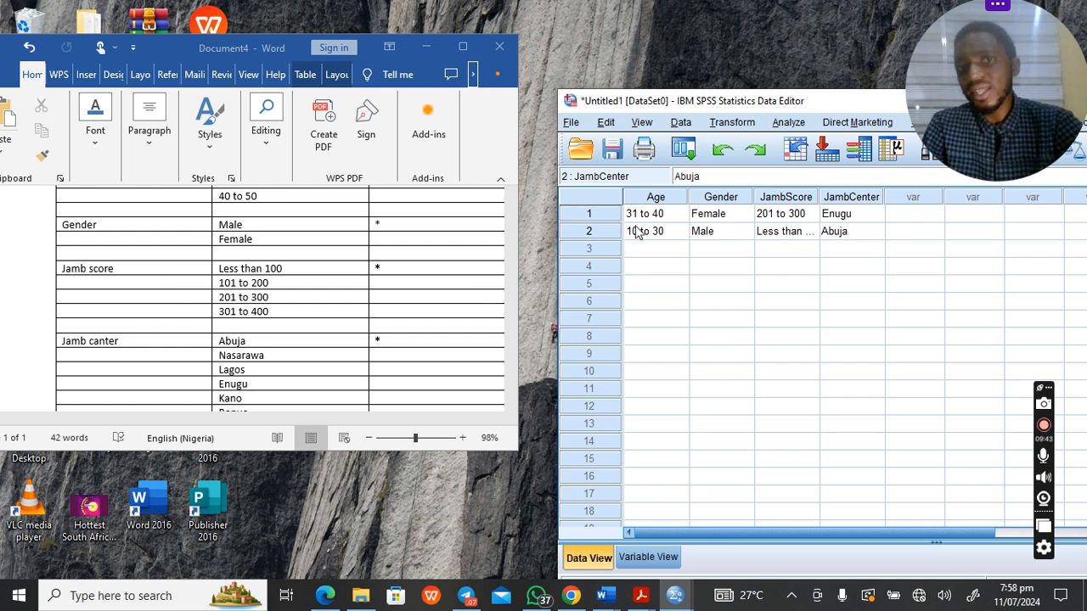
- Copy the Age values of cases 1 and 2 into the Age cells of cases 3 and 4
drag(641, 213, 653, 234)
key(ctrl+c)
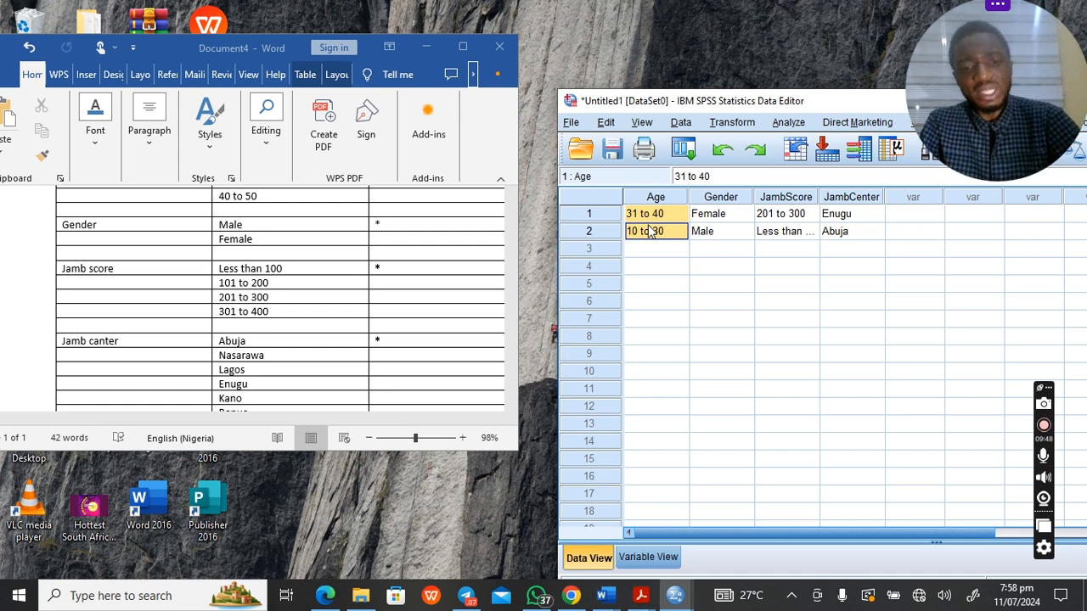
drag(652, 248, 660, 309)
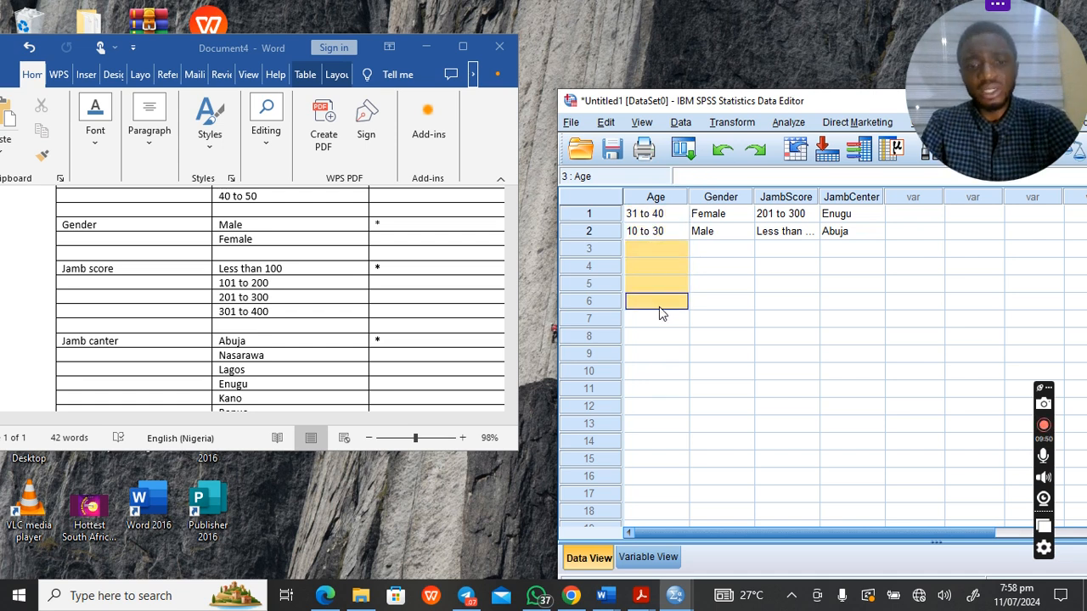
key(ctrl+v)
click(675, 266)
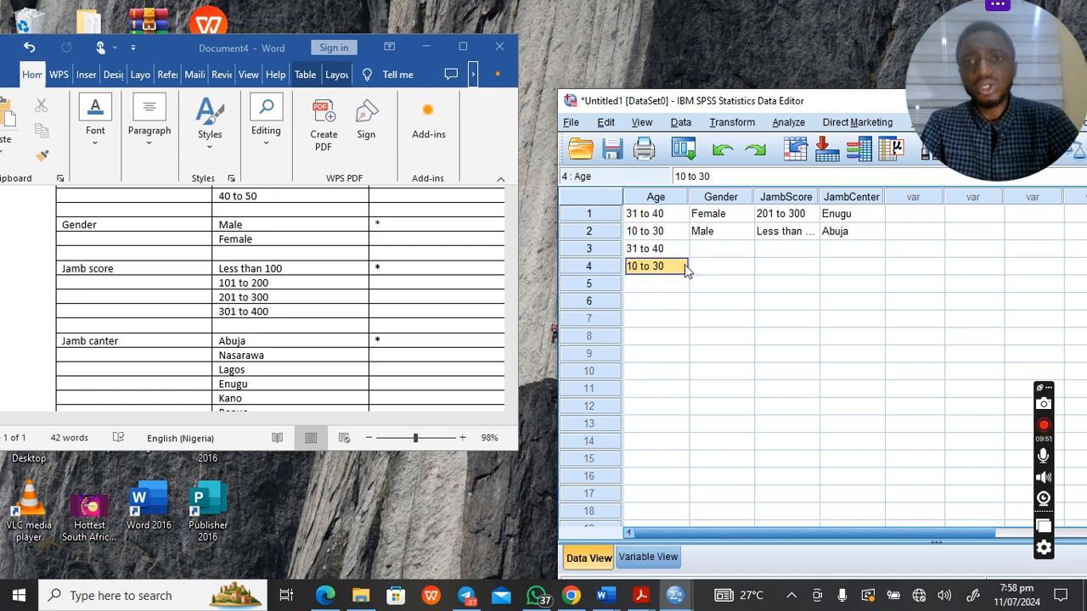
- Copy the Gender, JambScore and JambCenter values of cases 1 and 2 into cases 3 and 4
drag(706, 217, 828, 236)
key(ctrl+c)
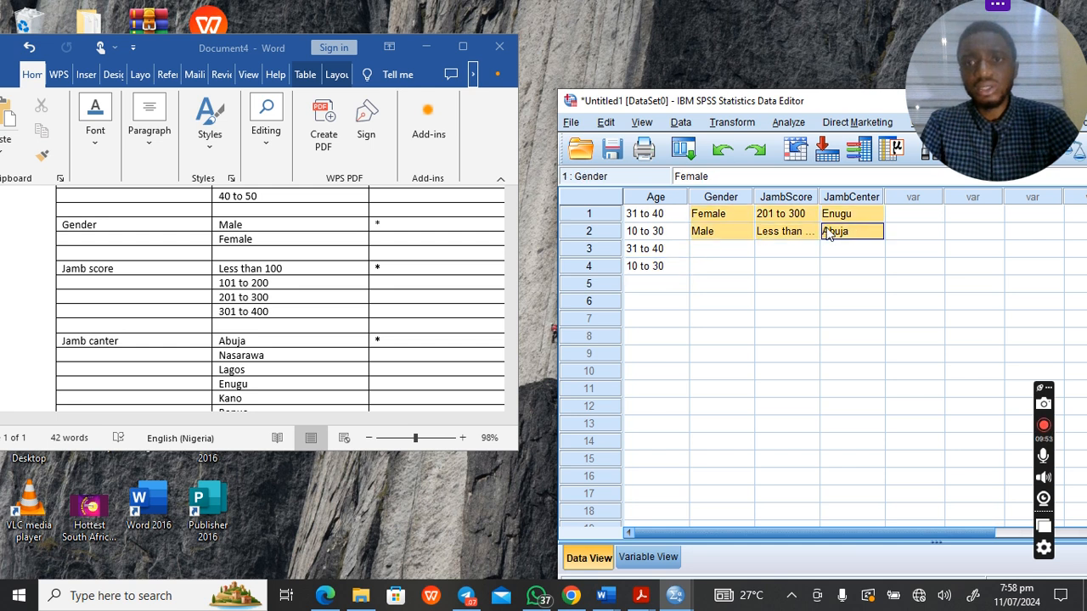
drag(709, 249, 848, 264)
key(ctrl+v)
- Copy the complete first four cases into rows 5 to 8, and paste the first two of them into rows 9 and 10
drag(650, 214, 839, 279)
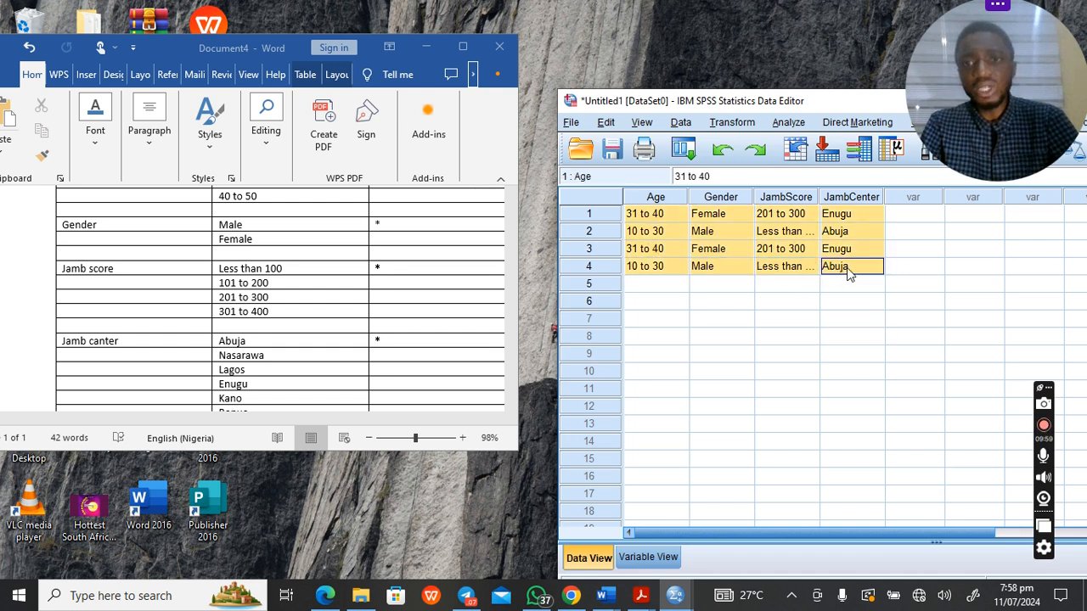
key(ctrl+c)
drag(650, 283, 857, 357)
key(ctrl+v)
drag(656, 355, 824, 372)
key(ctrl+v)
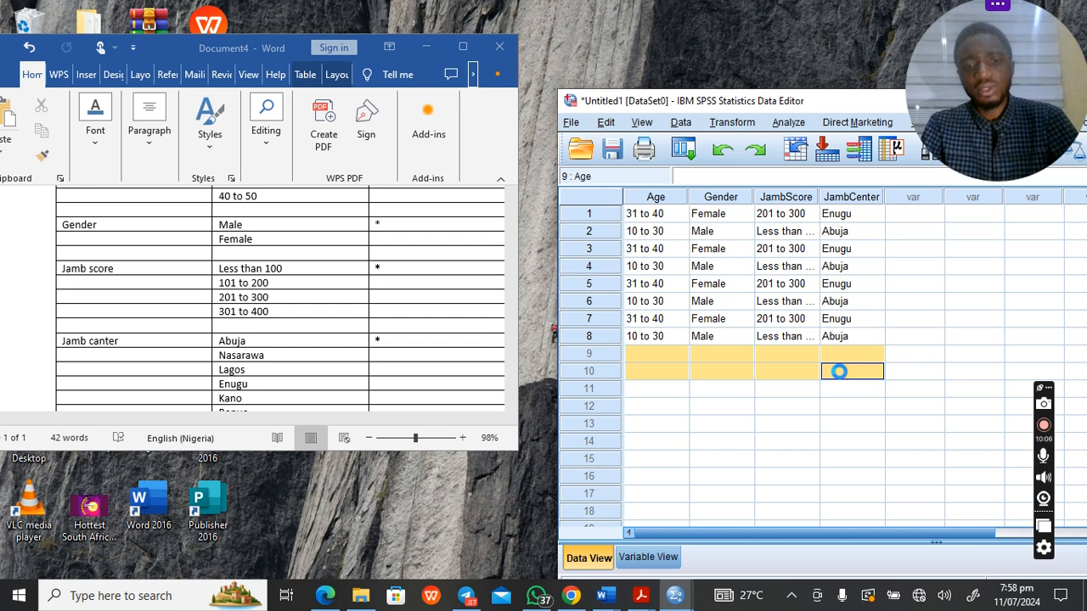
click(849, 456)
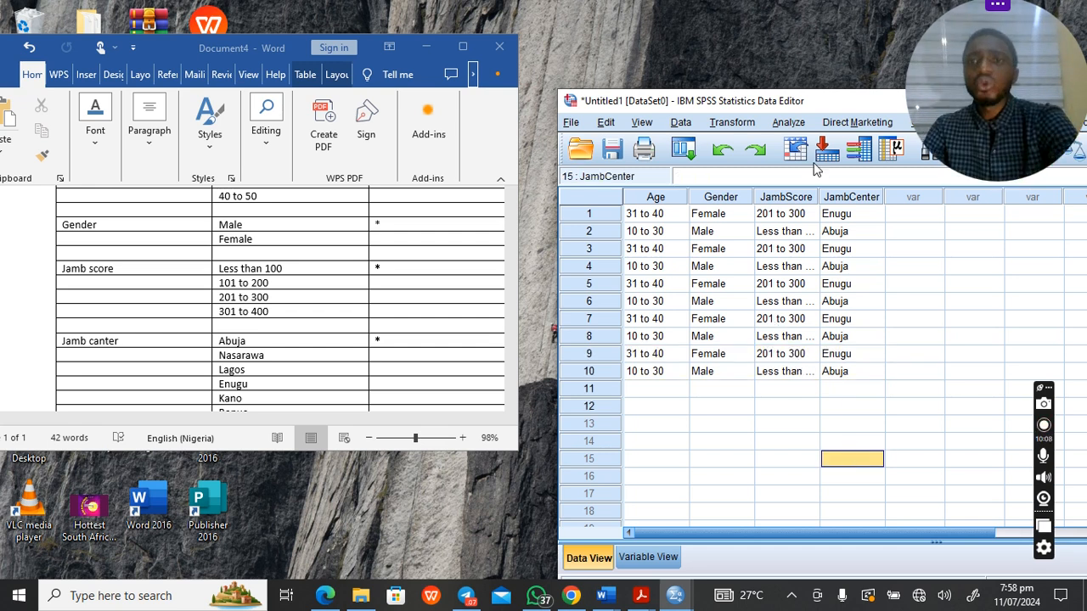
- Move the SPSS Data Editor window clear of the screen edge and maximize it
drag(856, 108, 318, 121)
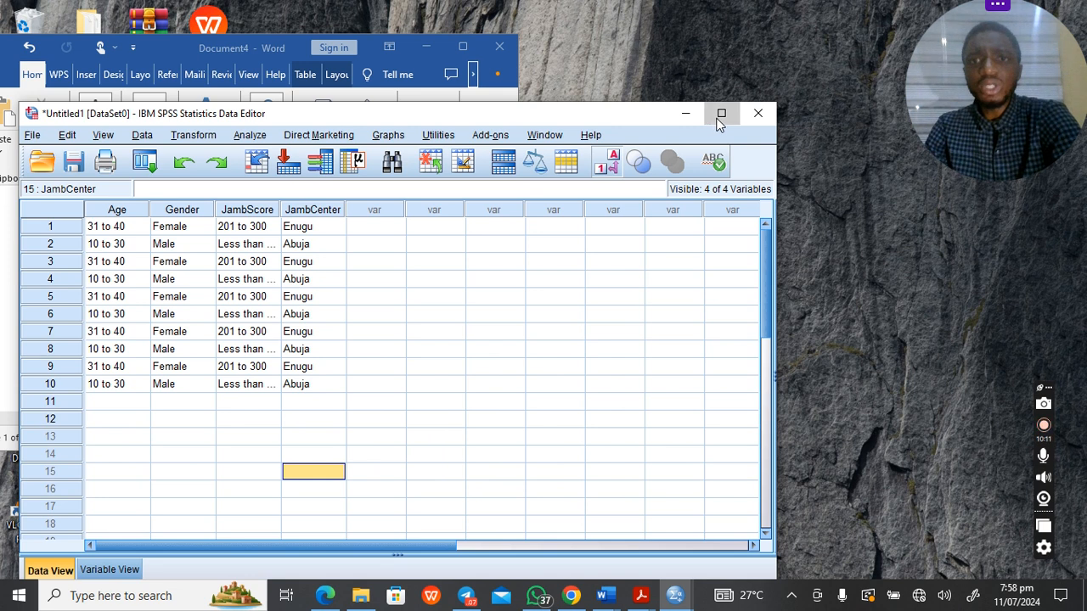
click(721, 114)
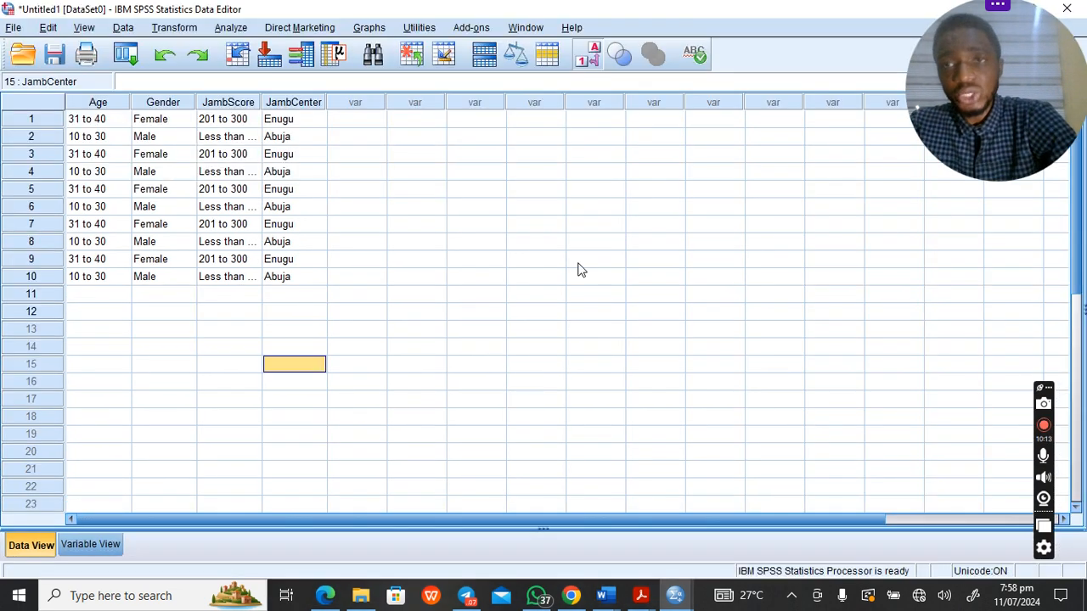